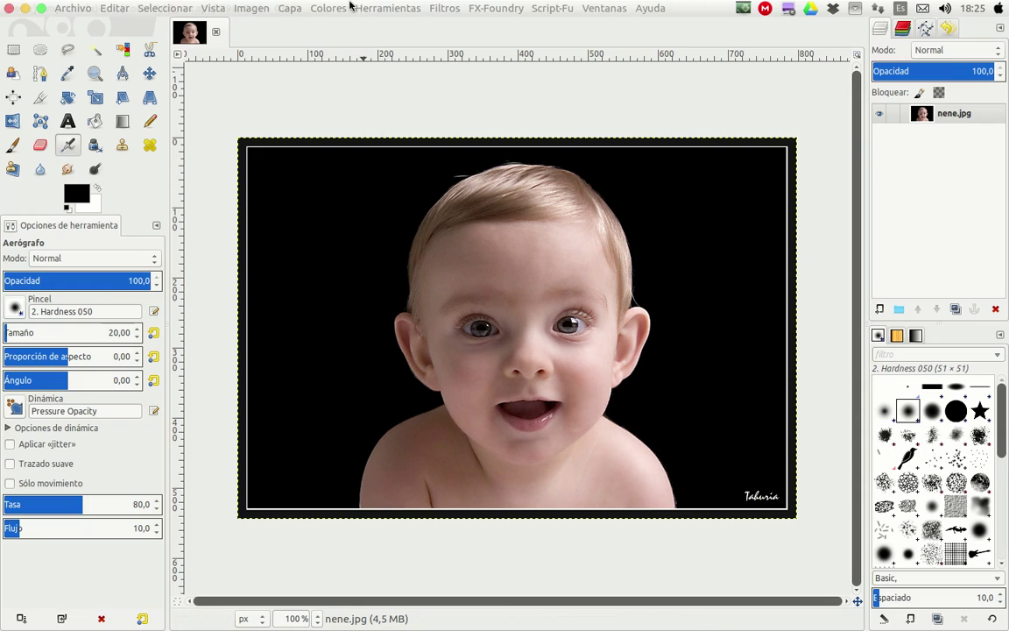
# Step: Open the IWarp (Deformación Interactiva) dialog on nene.jpg and position it beside the canvas
pyautogui.click(449, 7)
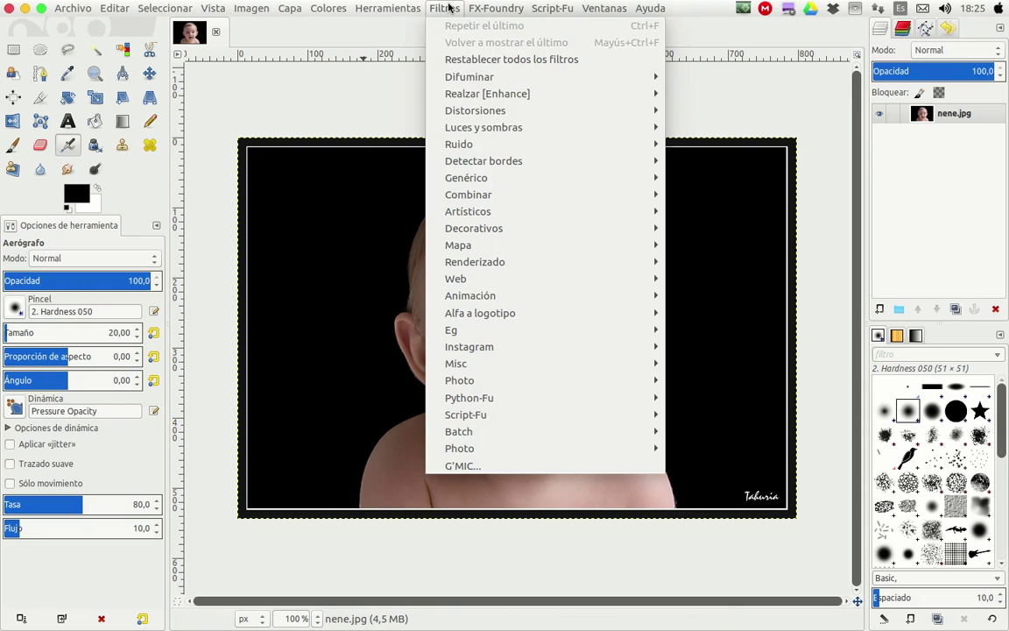
pyautogui.moveTo(490, 110)
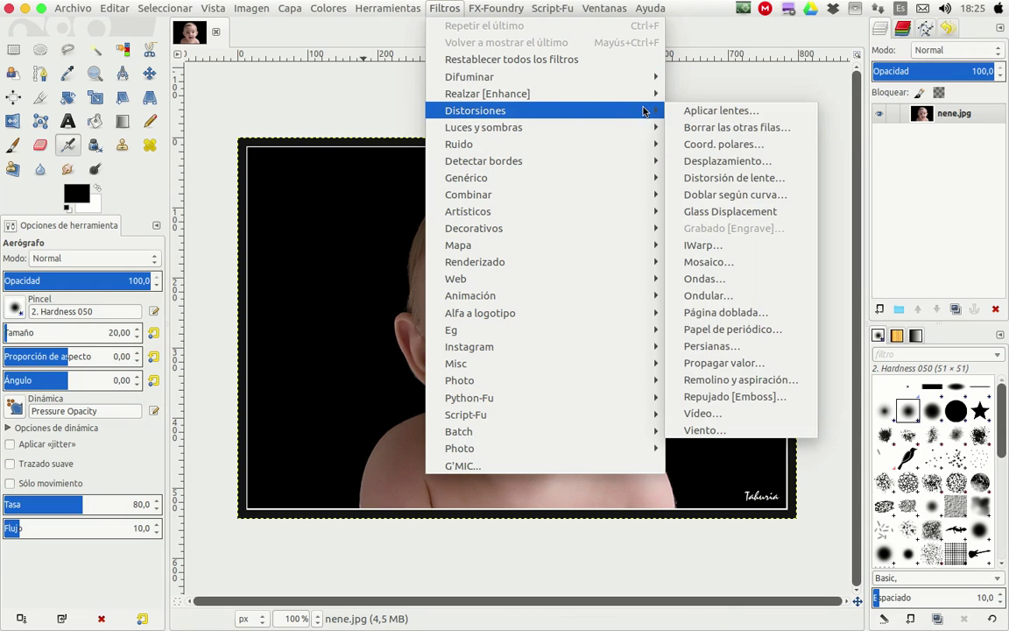
pyautogui.click(705, 245)
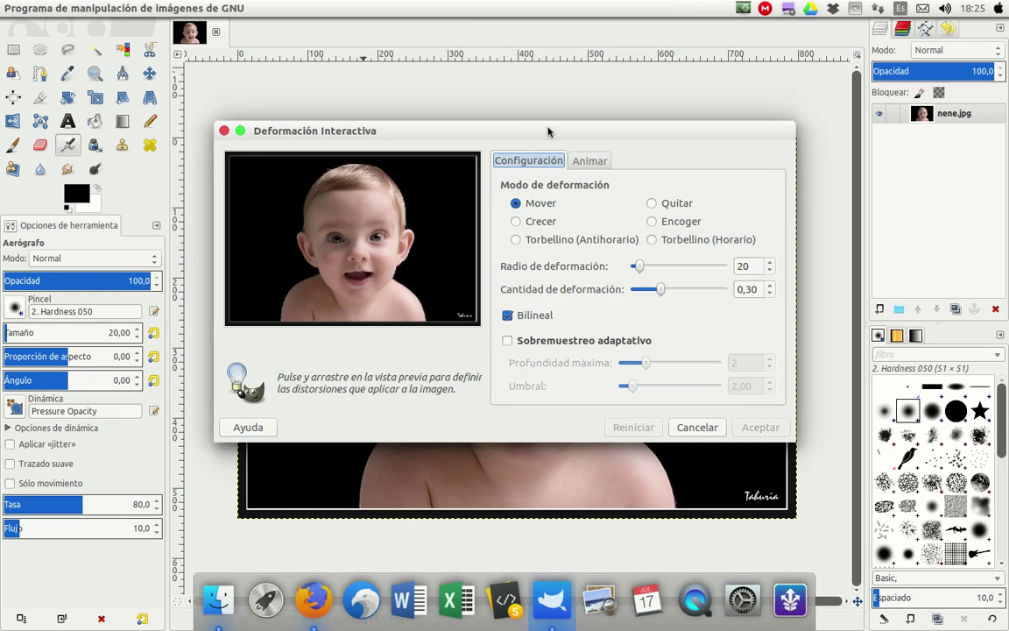
pyautogui.moveTo(548, 131); pyautogui.dragTo(539, 199)
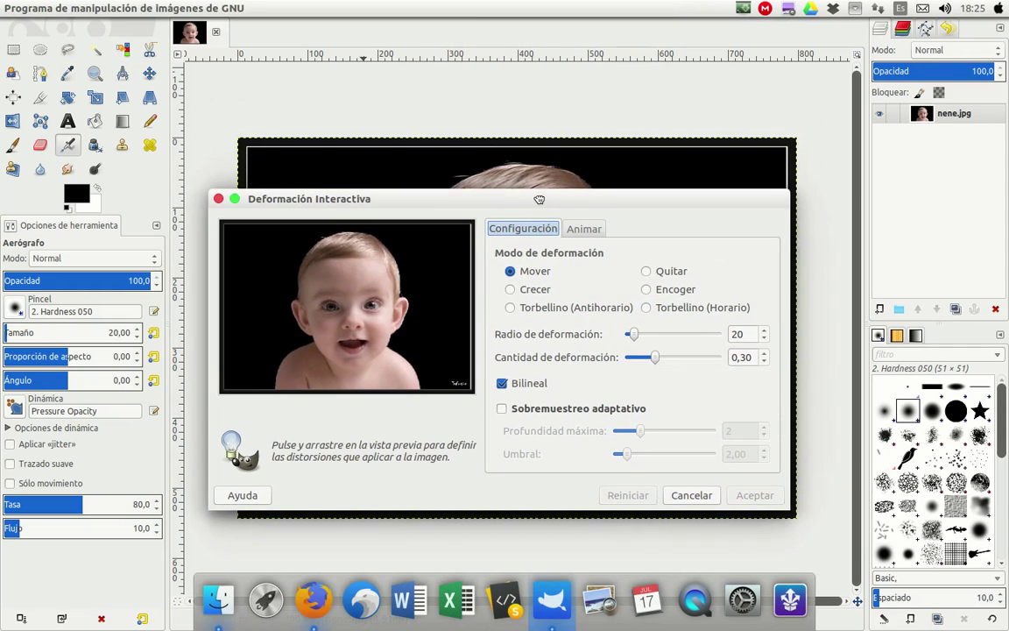
pyautogui.moveTo(539, 199); pyautogui.dragTo(534, 181)
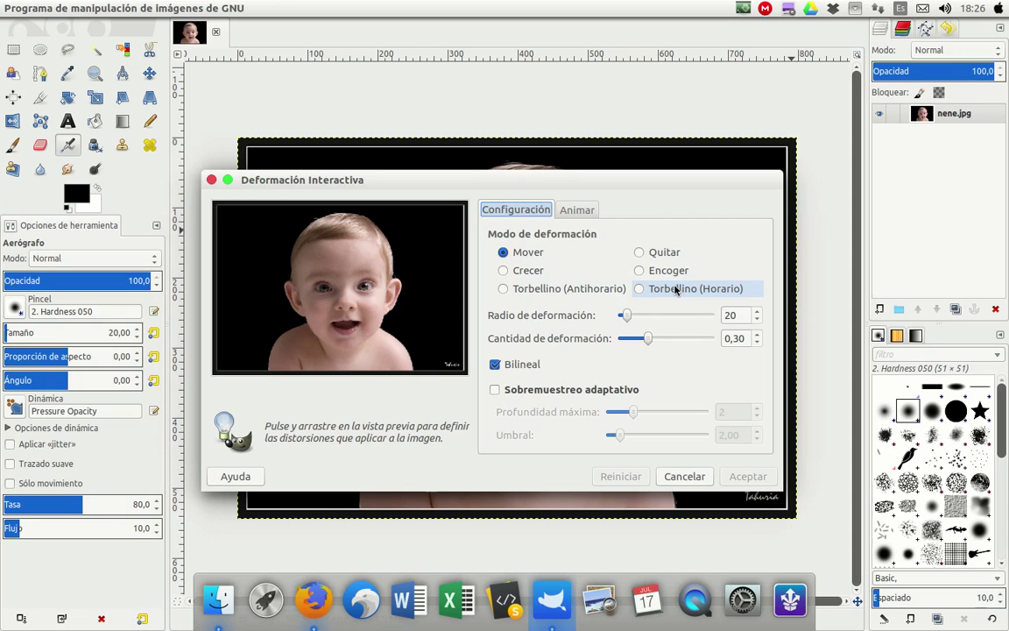
# Step: Test a counterclockwise swirl at radius 146 and reset it, then set radius 46 in Crecer mode
pyautogui.click(536, 291)
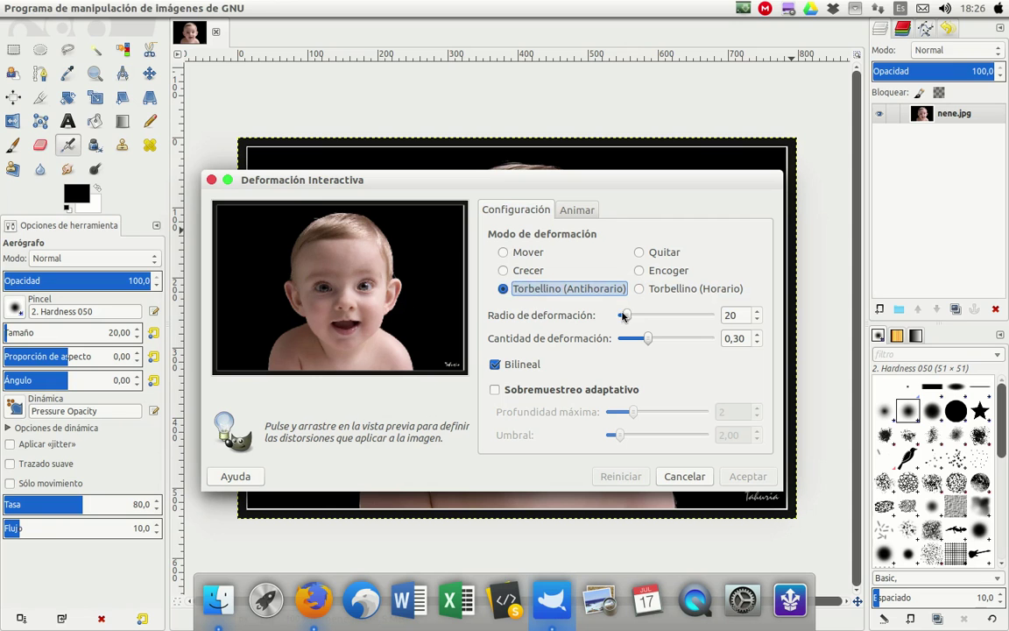
pyautogui.moveTo(627, 316); pyautogui.dragTo(671, 316)
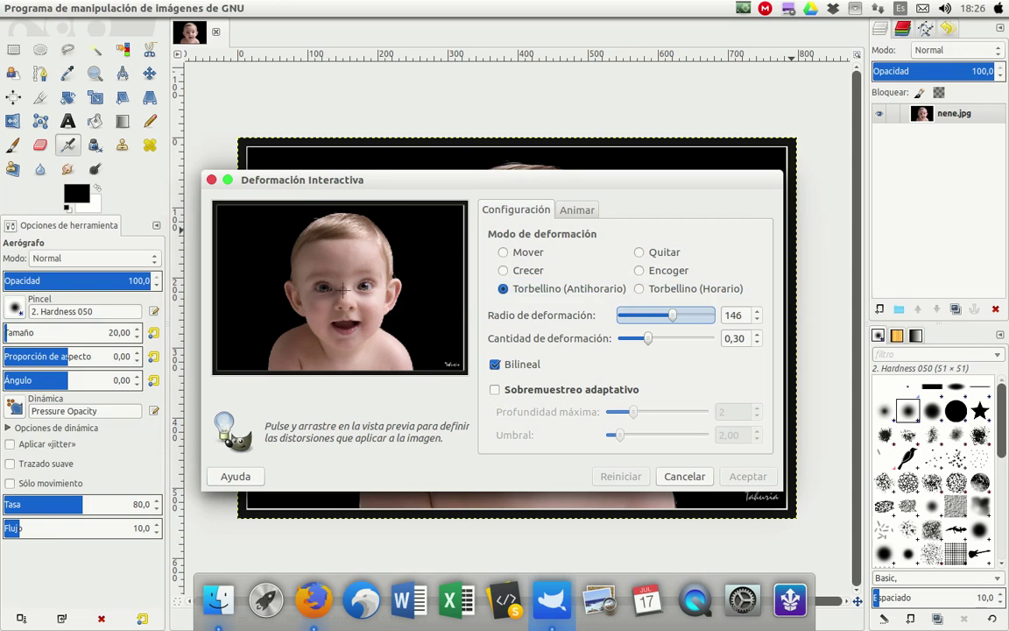
pyautogui.moveTo(306, 260); pyautogui.dragTo(396, 322)
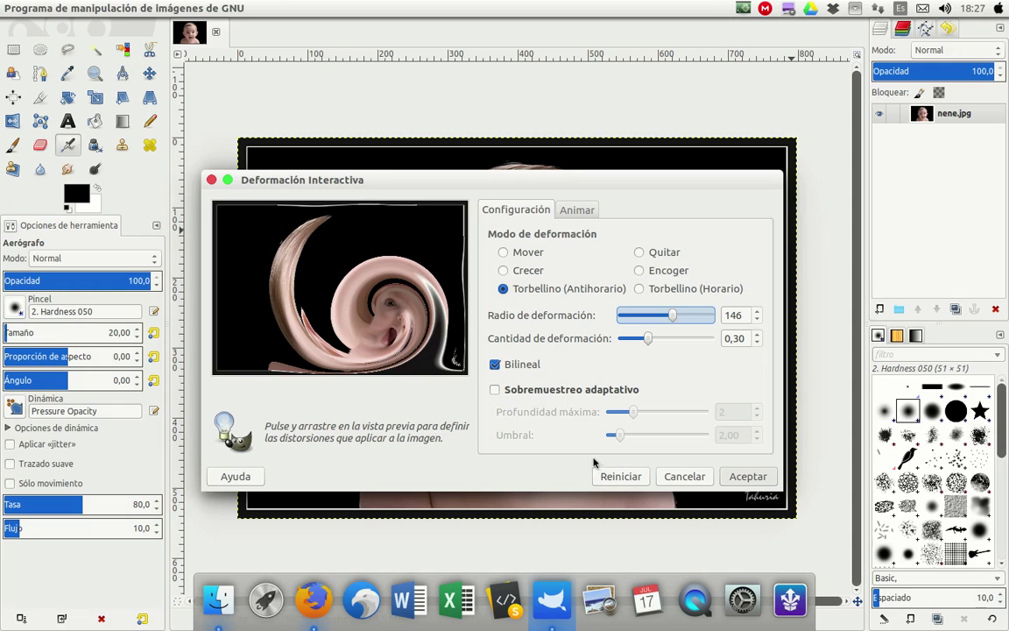
pyautogui.click(614, 476)
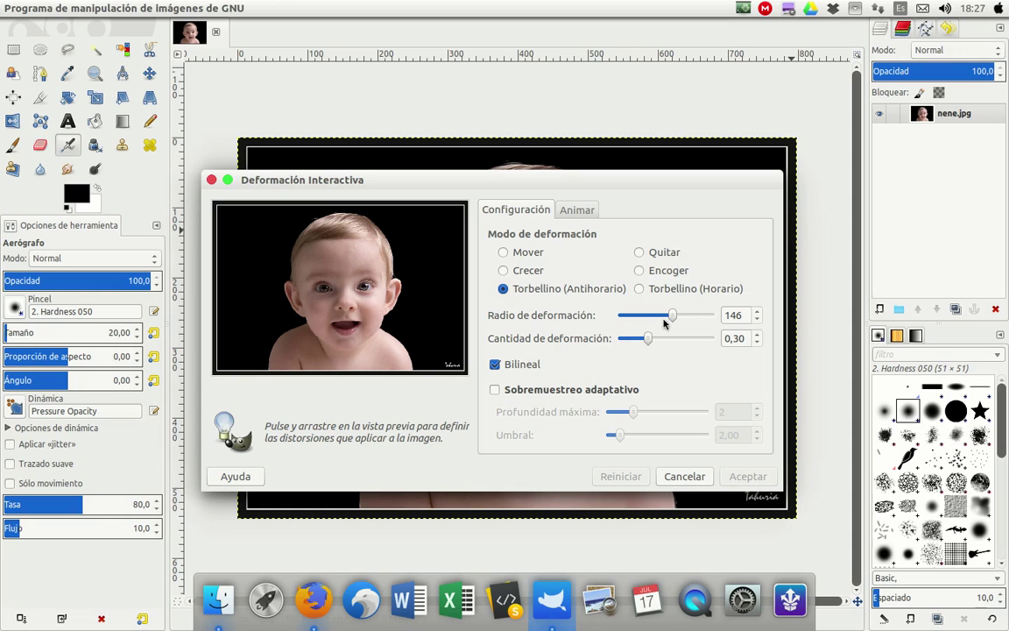
pyautogui.moveTo(673, 316); pyautogui.dragTo(636, 317)
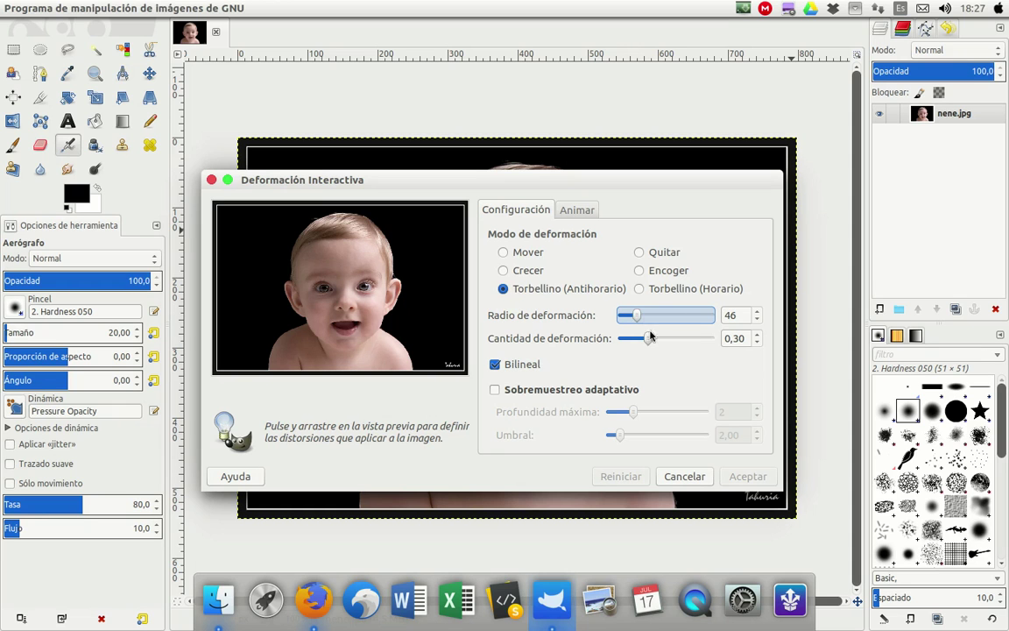
pyautogui.click(529, 269)
# Step: Grow both of the baby's eyes with the Crecer warp
pyautogui.moveTo(298, 287); pyautogui.dragTo(326, 293)
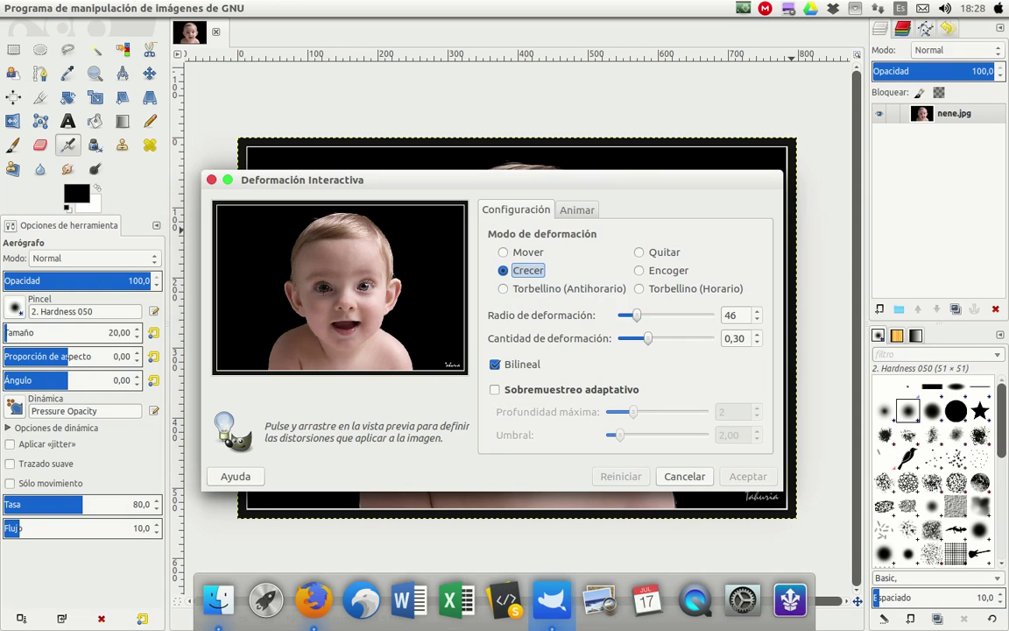
pyautogui.moveTo(320, 287); pyautogui.dragTo(314, 282)
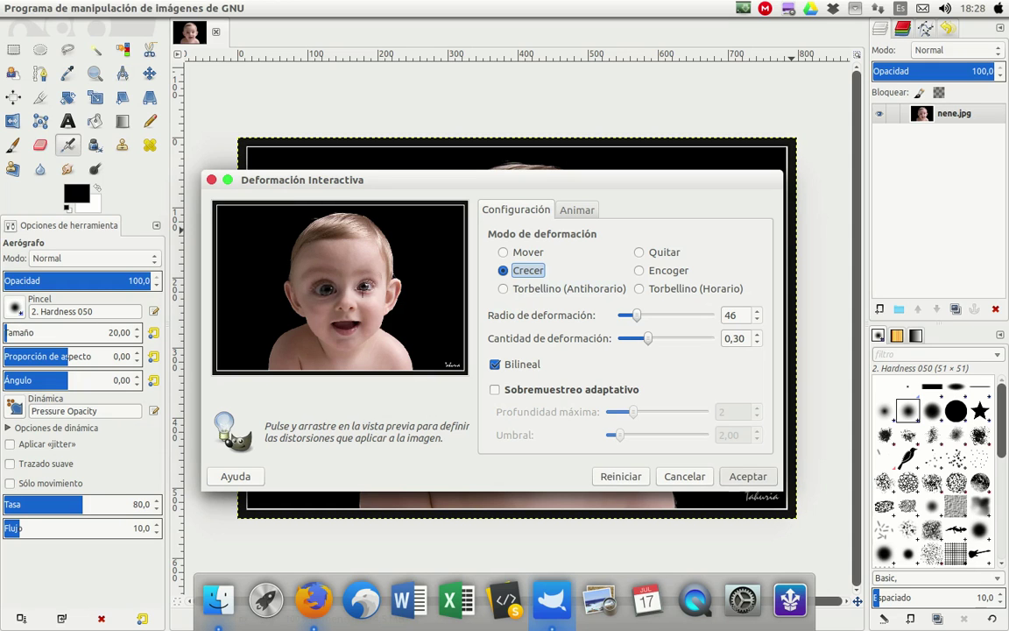
pyautogui.moveTo(364, 282); pyautogui.dragTo(366, 284)
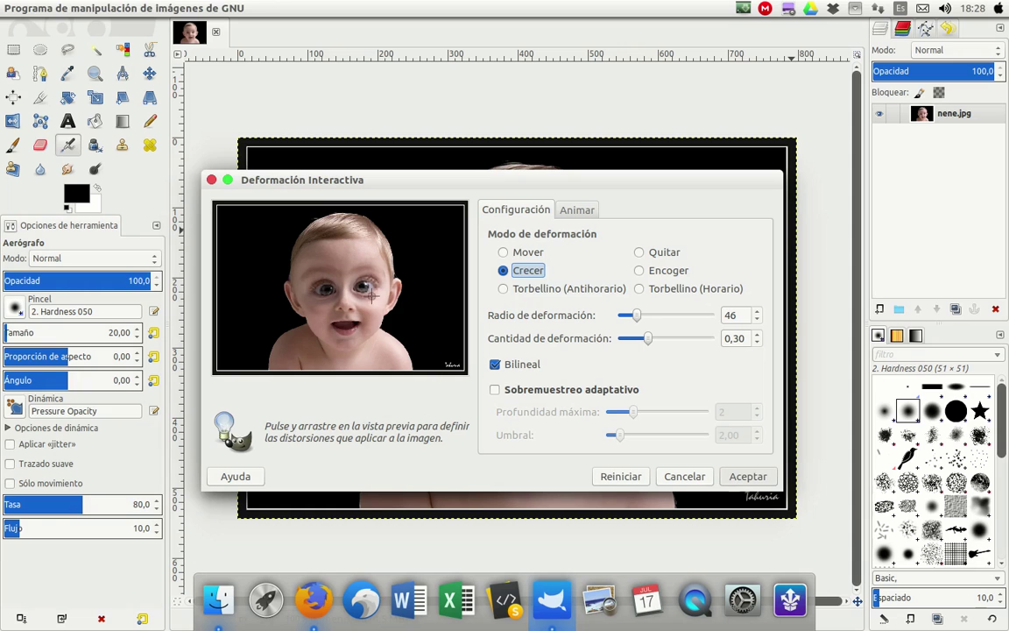
# Step: Use Mover to pull the mouth open downward and push the right ear outward
pyautogui.click(528, 253)
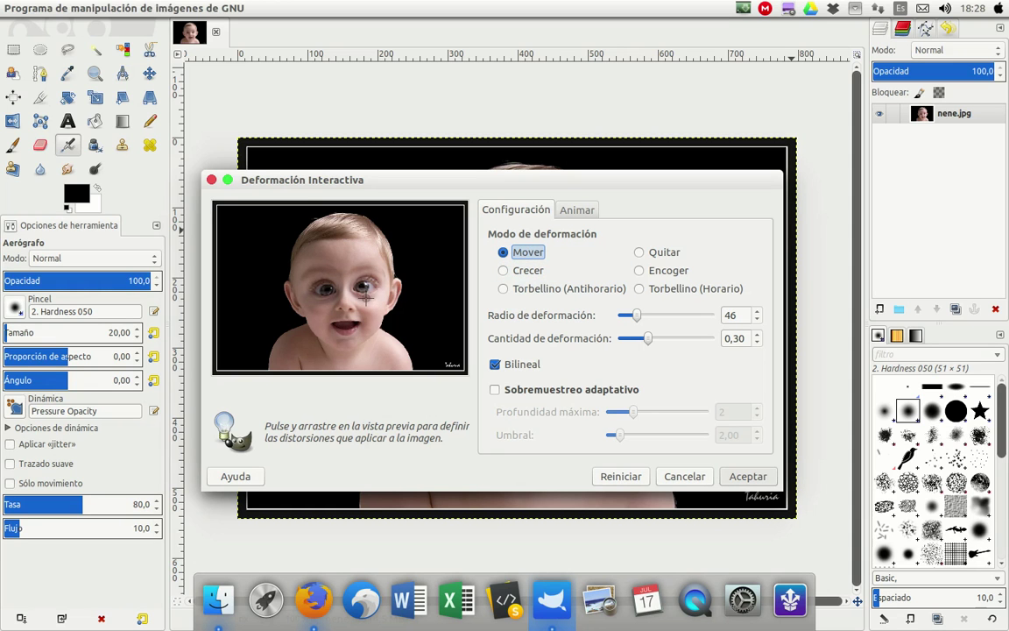
pyautogui.moveTo(326, 282)
pyautogui.mouseDown()
pyautogui.moveTo(317, 303)
pyautogui.moveTo(328, 311)
pyautogui.moveTo(307, 288)
pyautogui.moveTo(345, 313)
pyautogui.moveTo(347, 335)
pyautogui.mouseUp()
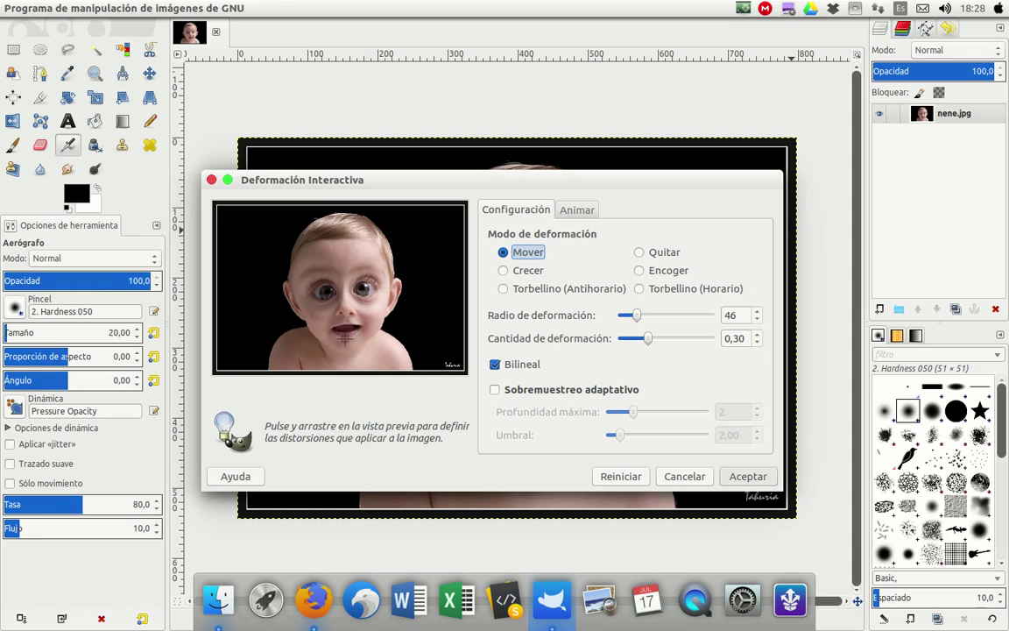
pyautogui.moveTo(311, 305); pyautogui.dragTo(345, 355)
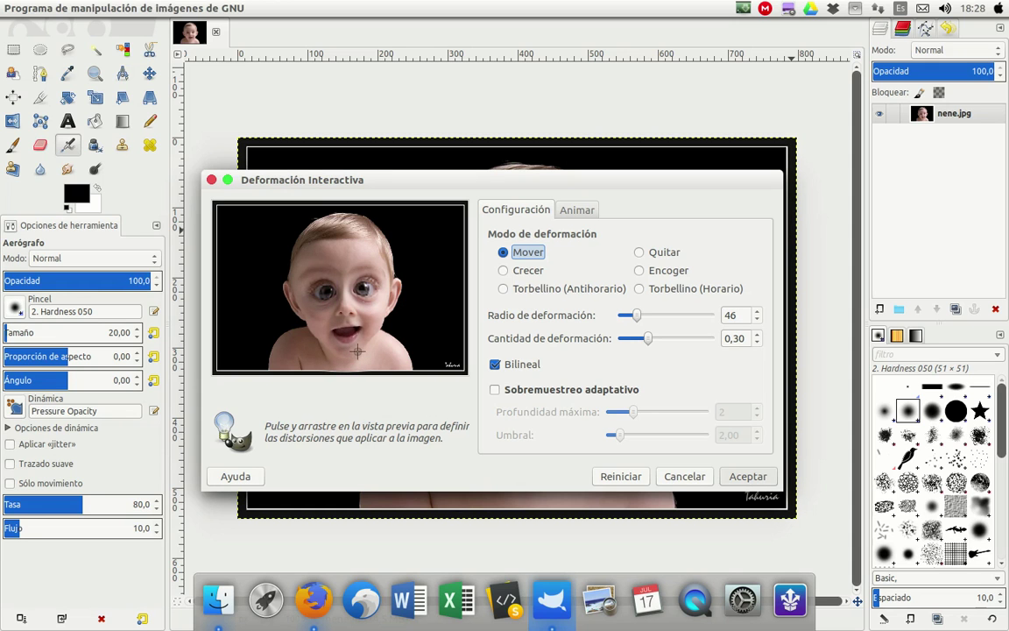
pyautogui.moveTo(321, 310)
pyautogui.mouseDown()
pyautogui.moveTo(334, 345)
pyautogui.moveTo(322, 338)
pyautogui.moveTo(368, 336)
pyautogui.mouseUp()
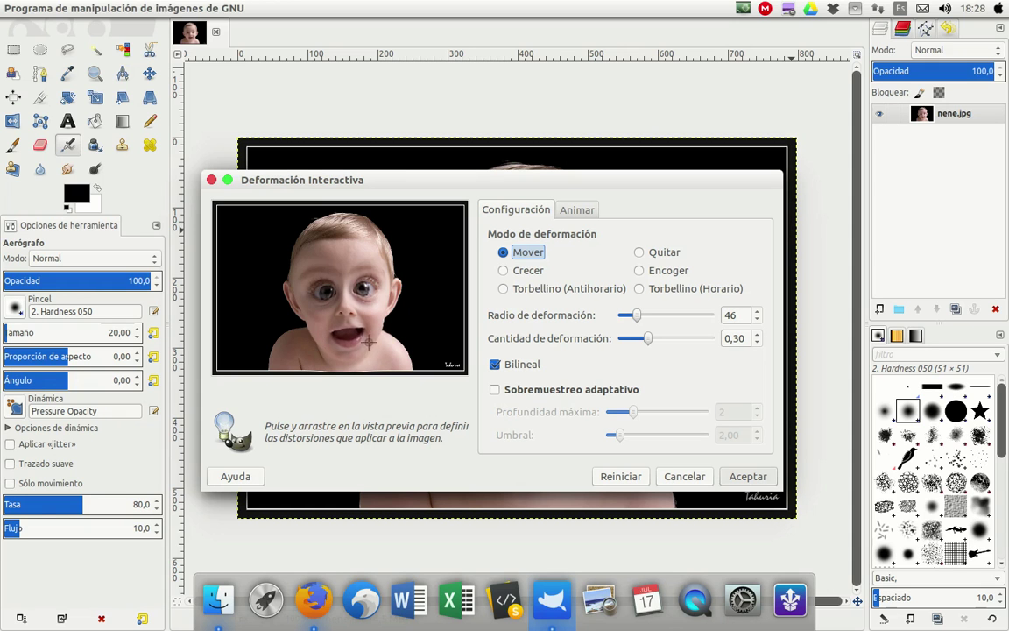
pyautogui.moveTo(367, 337); pyautogui.dragTo(365, 346)
pyautogui.moveTo(395, 295); pyautogui.dragTo(401, 293)
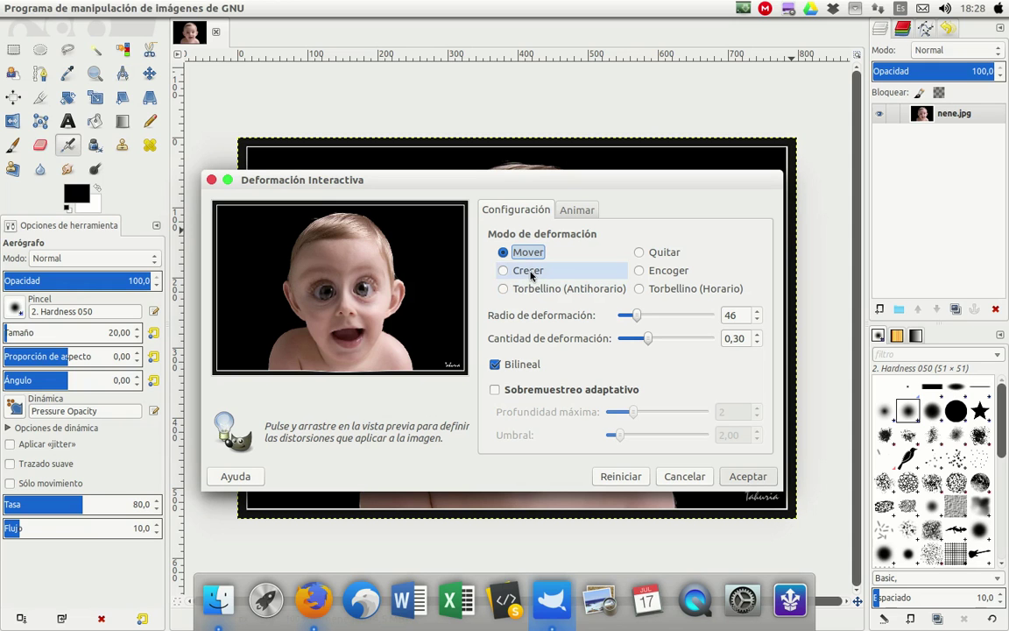
pyautogui.click(529, 272)
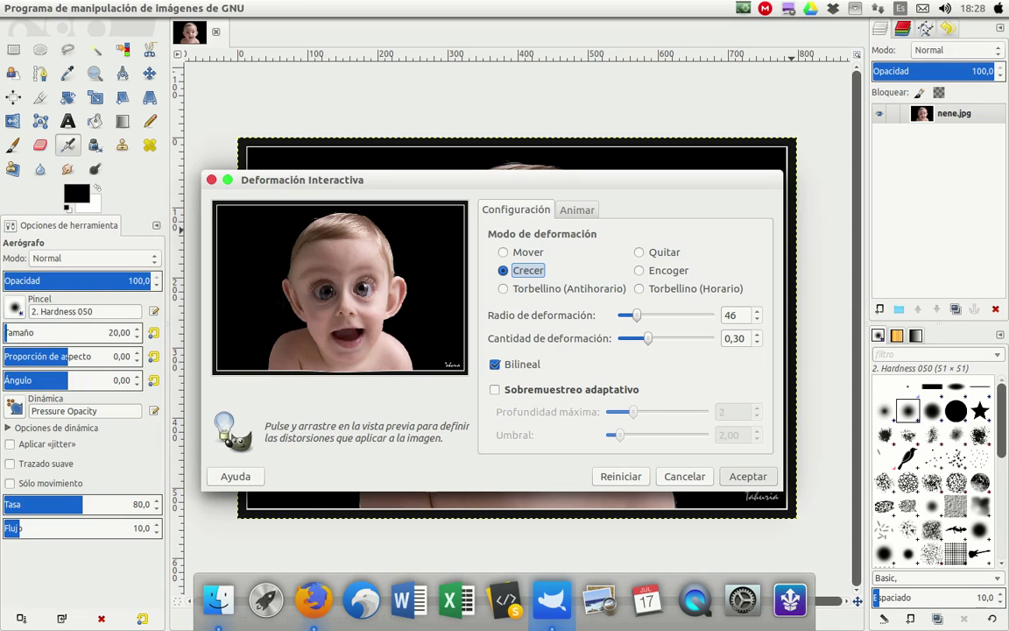
# Step: Push the left cheek edge and grow the left eye and brow area
pyautogui.click(517, 252)
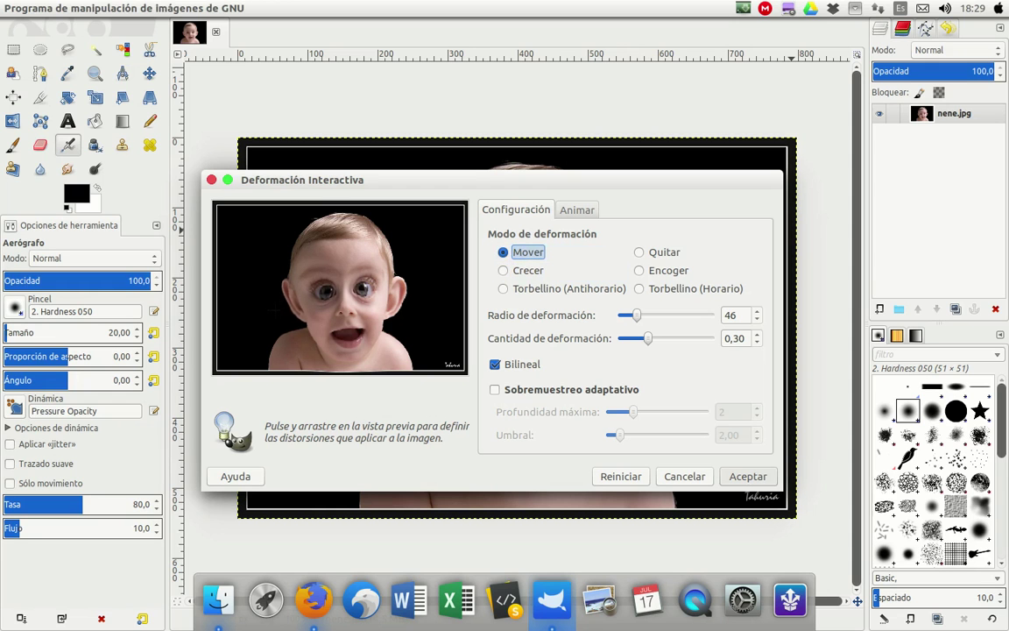
pyautogui.moveTo(216, 348); pyautogui.dragTo(224, 348)
pyautogui.moveTo(293, 302); pyautogui.dragTo(263, 273)
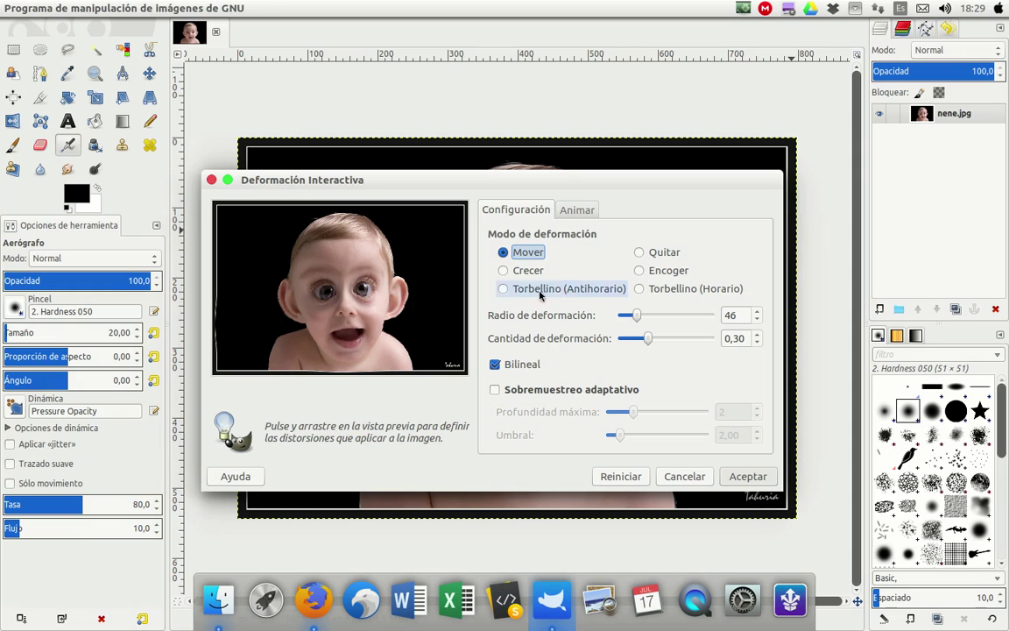
pyautogui.click(525, 270)
pyautogui.moveTo(315, 319); pyautogui.dragTo(342, 307)
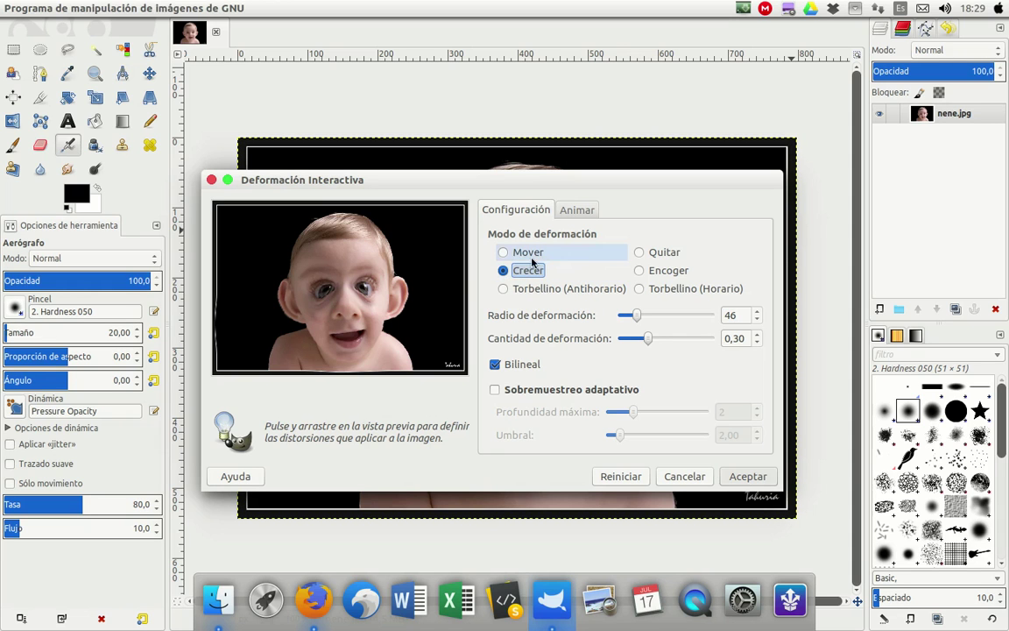
# Step: Reshape both eye areas with Mover and apply the warp to nene.jpg
pyautogui.click(504, 253)
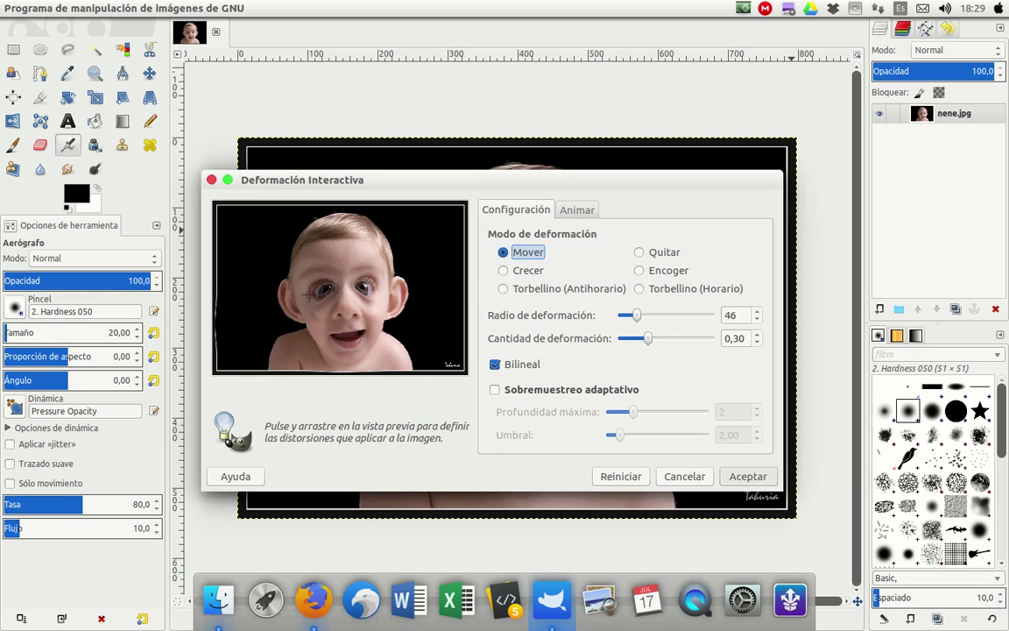
pyautogui.moveTo(295, 264)
pyautogui.mouseDown()
pyautogui.moveTo(331, 302)
pyautogui.moveTo(326, 270)
pyautogui.mouseUp()
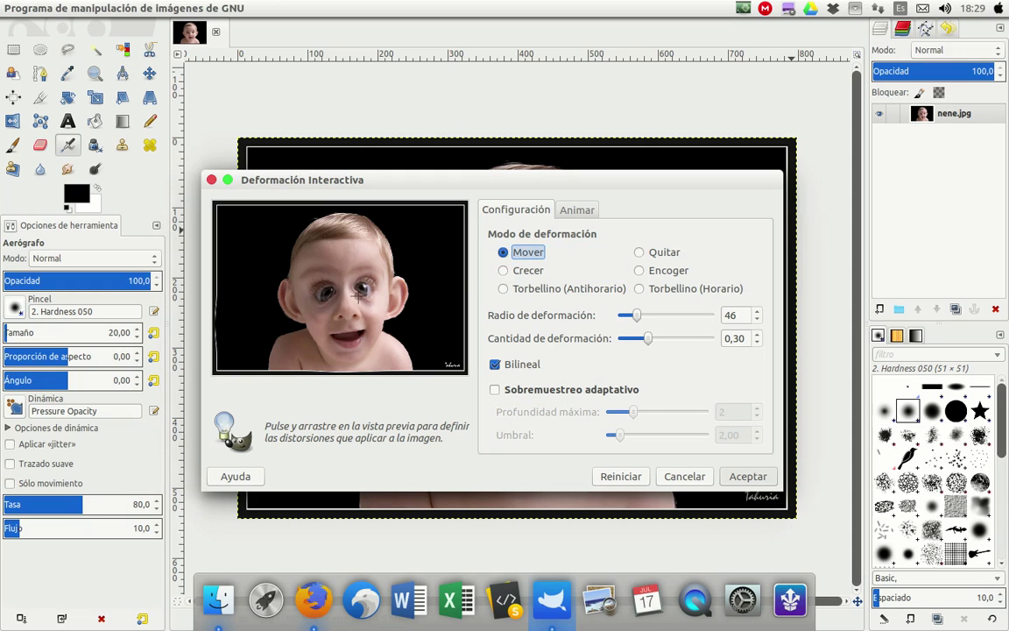
pyautogui.moveTo(370, 292); pyautogui.dragTo(359, 304)
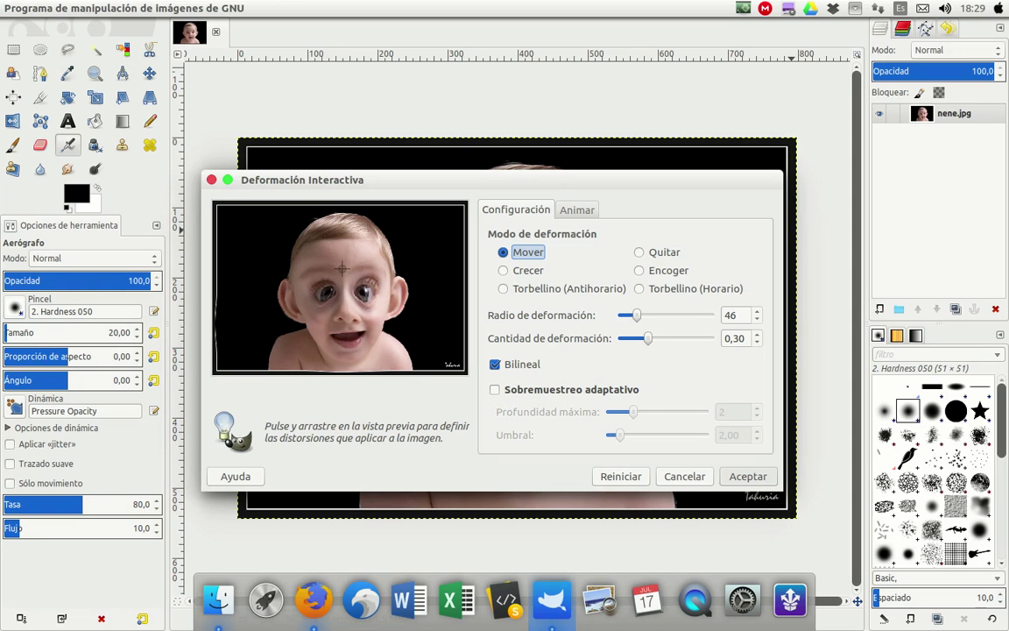
pyautogui.moveTo(327, 304); pyautogui.dragTo(338, 309)
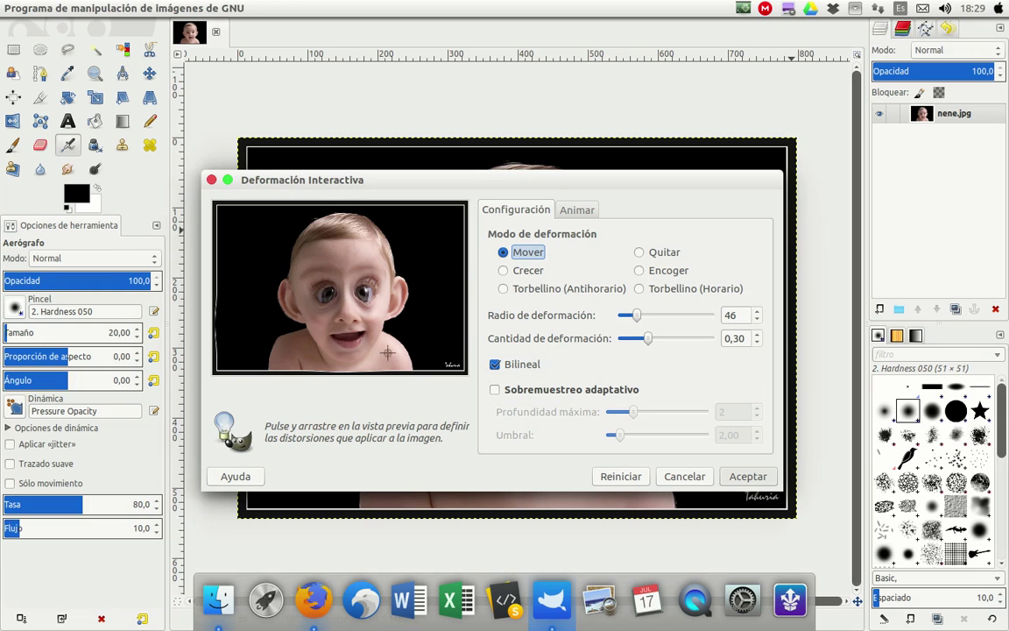
pyautogui.click(749, 475)
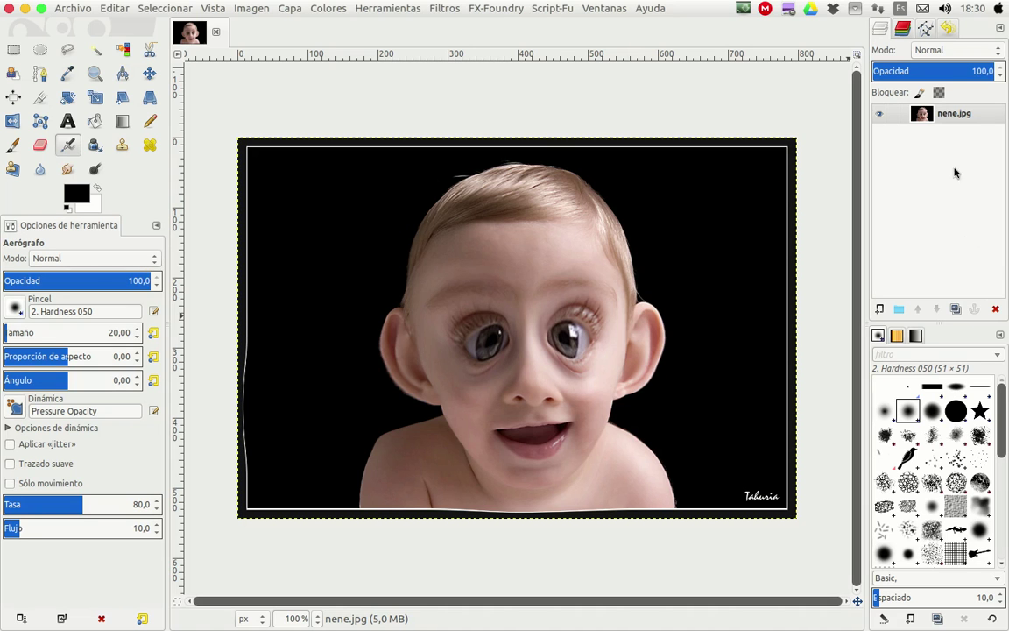
# Step: Duplicate the nene.jpg layer and select the resulting Copia de nene.jpg layer
pyautogui.click(953, 115)
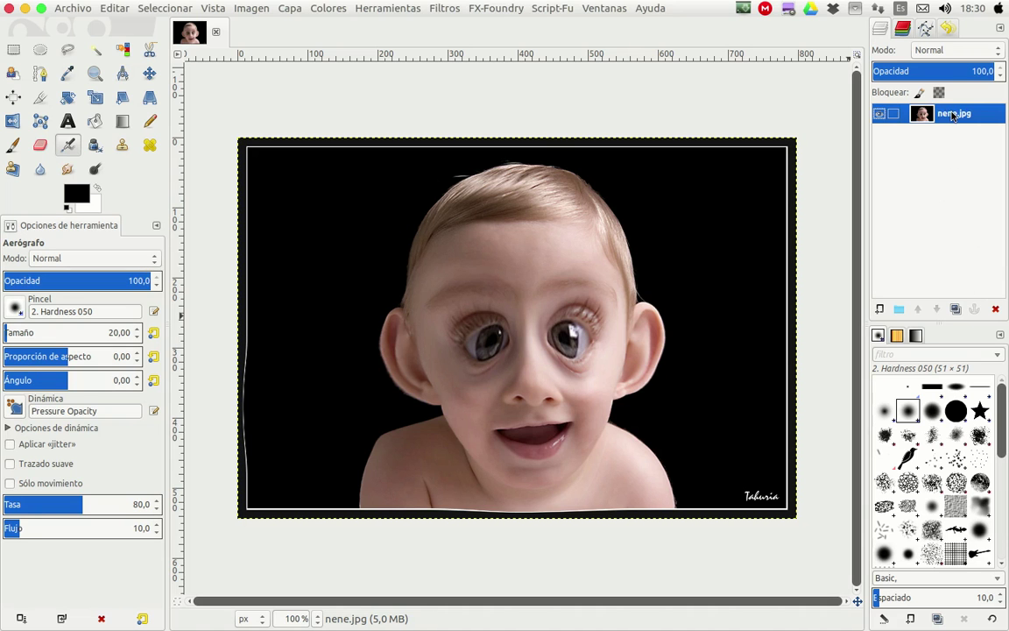
pyautogui.click(957, 314)
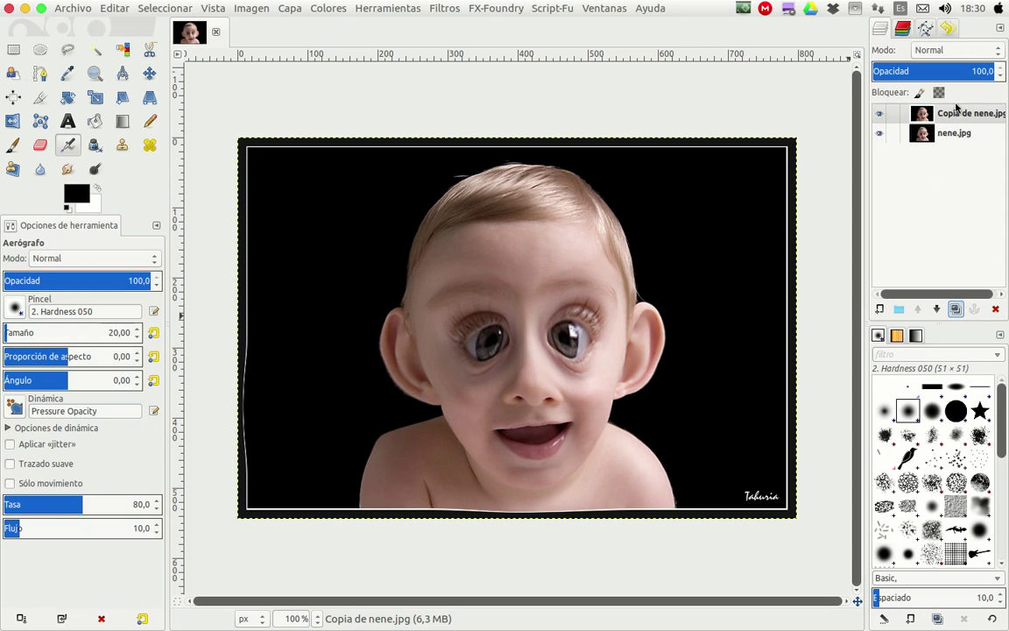
pyautogui.click(956, 114)
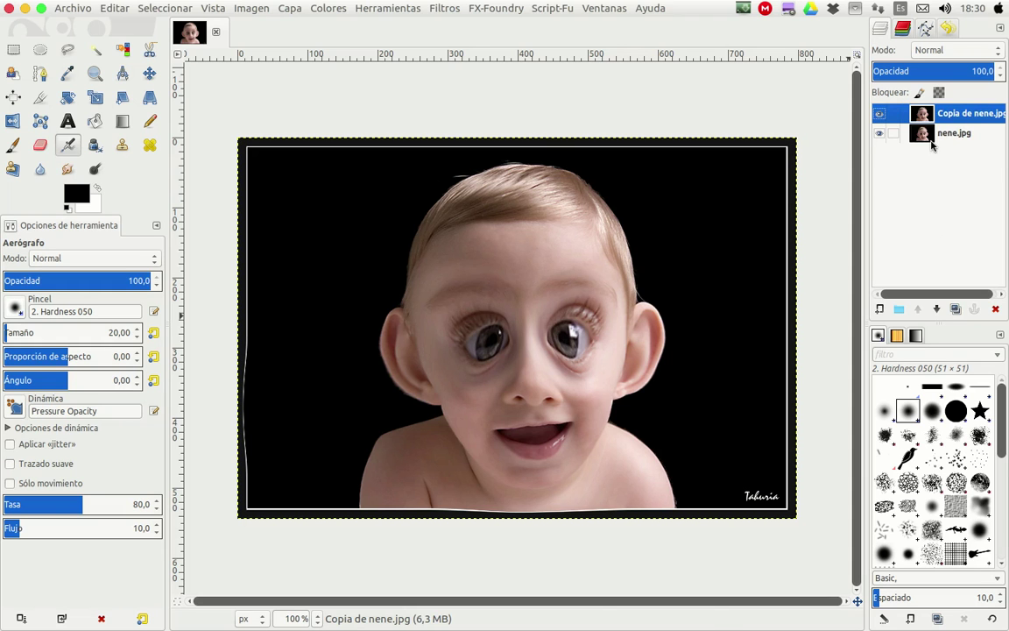
pyautogui.click(253, 9)
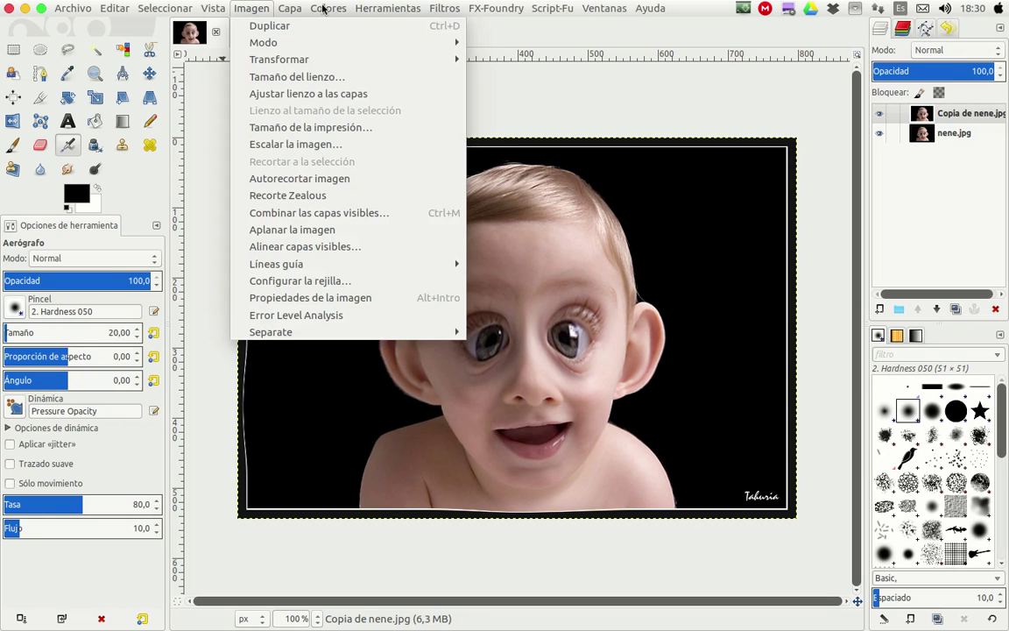
# Step: Apply Colorear to Copia de nene.jpg with Tono 113, Saturación 42 and Luminosidad 1
pyautogui.moveTo(327, 7)
pyautogui.click(341, 60)
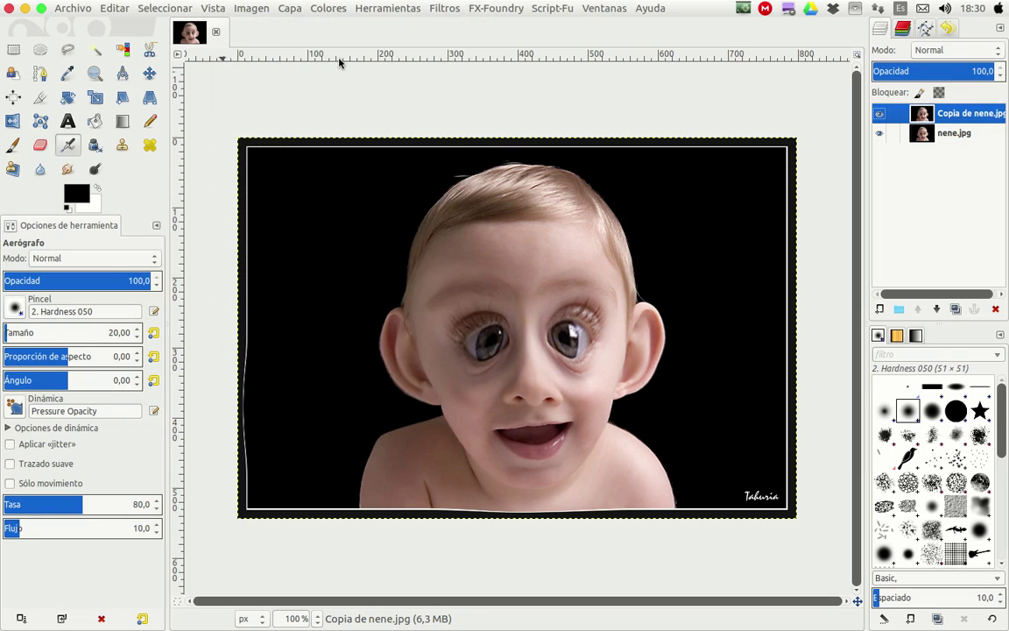
pyautogui.moveTo(349, 29); pyautogui.dragTo(194, 199)
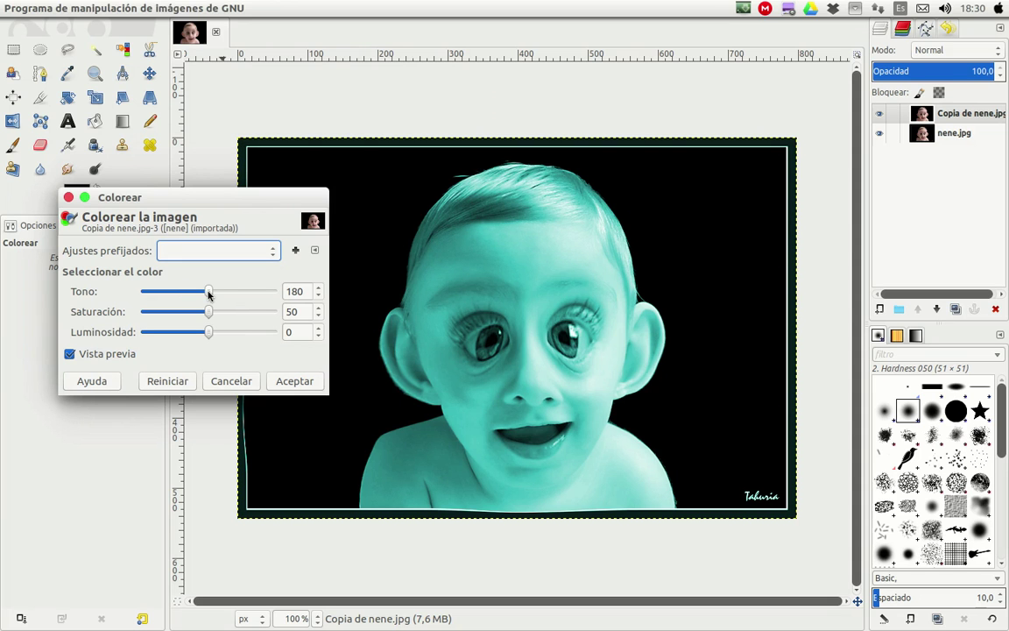
pyautogui.moveTo(209, 294); pyautogui.dragTo(188, 294)
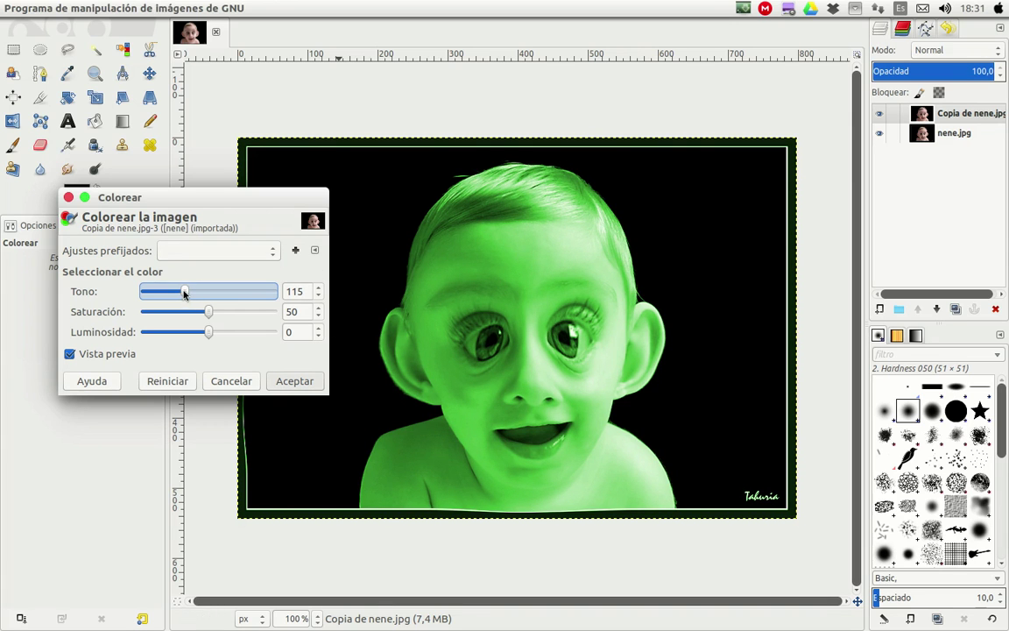
pyautogui.moveTo(182, 290); pyautogui.dragTo(173, 294)
pyautogui.moveTo(155, 293)
pyautogui.mouseDown()
pyautogui.moveTo(142, 290)
pyautogui.moveTo(233, 303)
pyautogui.moveTo(270, 292)
pyautogui.moveTo(285, 302)
pyautogui.moveTo(175, 293)
pyautogui.moveTo(184, 295)
pyautogui.mouseUp()
pyautogui.moveTo(209, 312)
pyautogui.mouseDown()
pyautogui.moveTo(249, 314)
pyautogui.moveTo(141, 307)
pyautogui.moveTo(200, 317)
pyautogui.mouseUp()
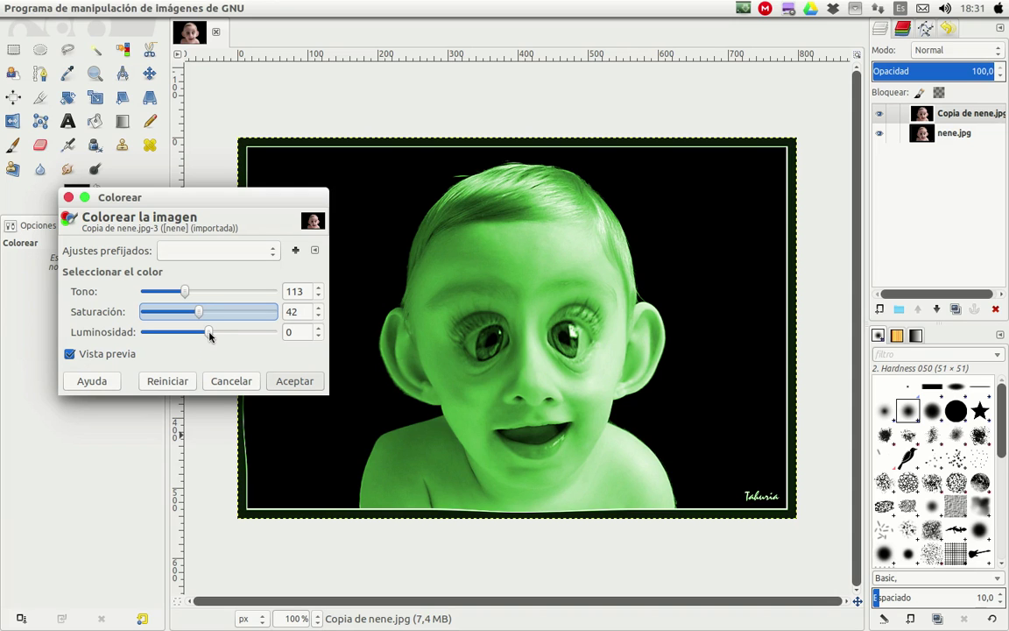
pyautogui.moveTo(210, 335)
pyautogui.mouseDown()
pyautogui.moveTo(243, 334)
pyautogui.moveTo(177, 332)
pyautogui.moveTo(213, 333)
pyautogui.mouseUp()
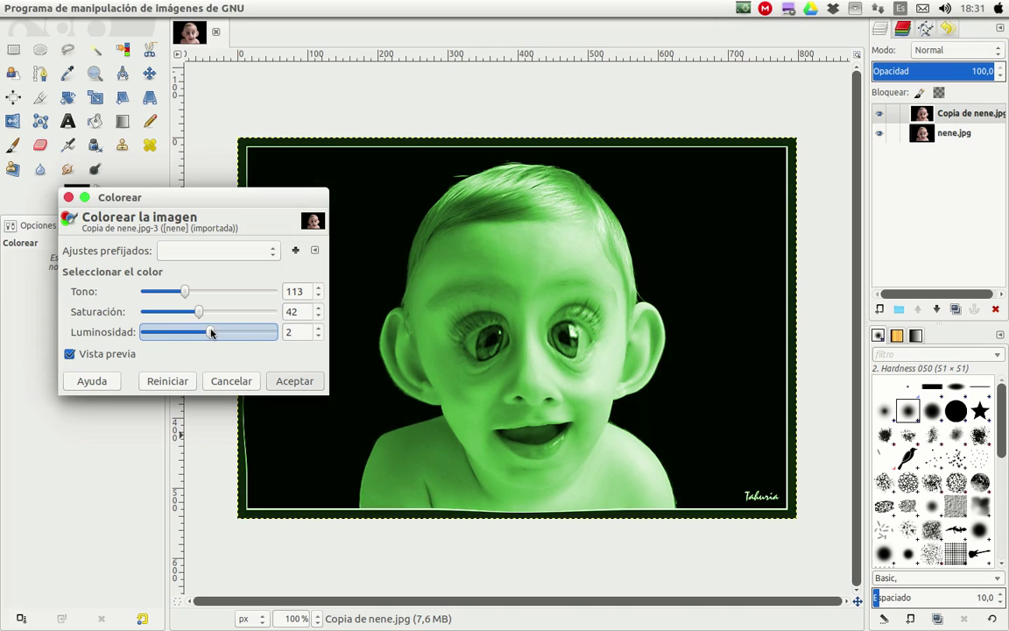
pyautogui.moveTo(211, 332); pyautogui.dragTo(214, 335)
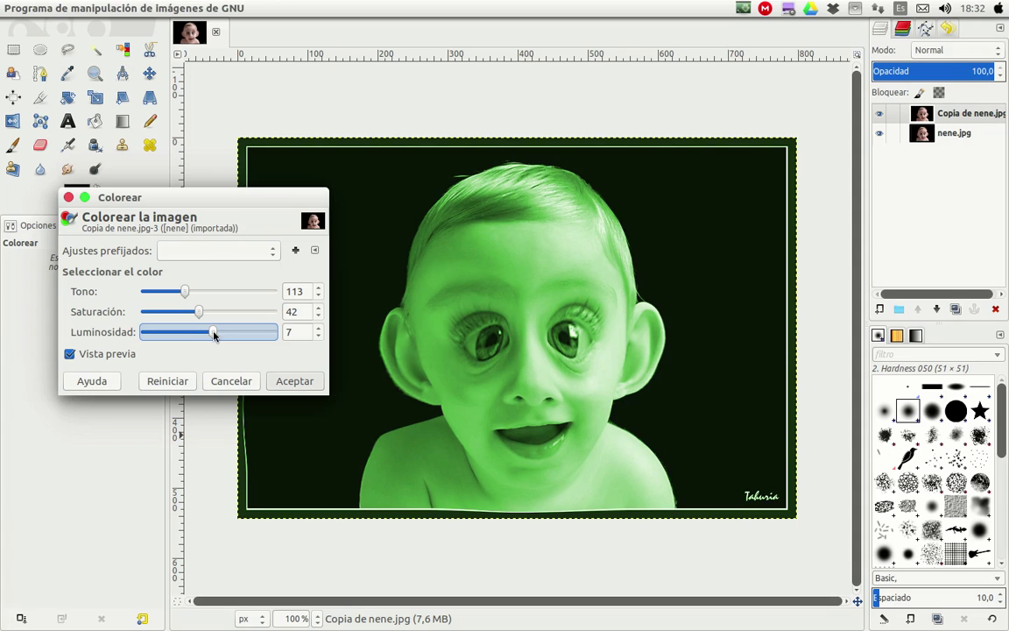
pyautogui.moveTo(213, 335); pyautogui.dragTo(210, 335)
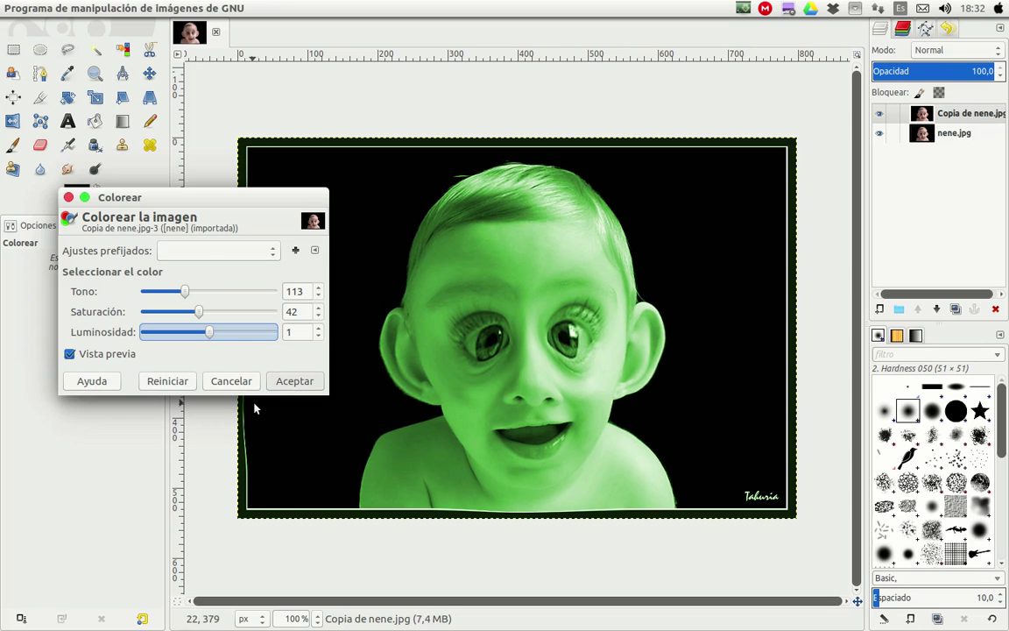
pyautogui.click(295, 383)
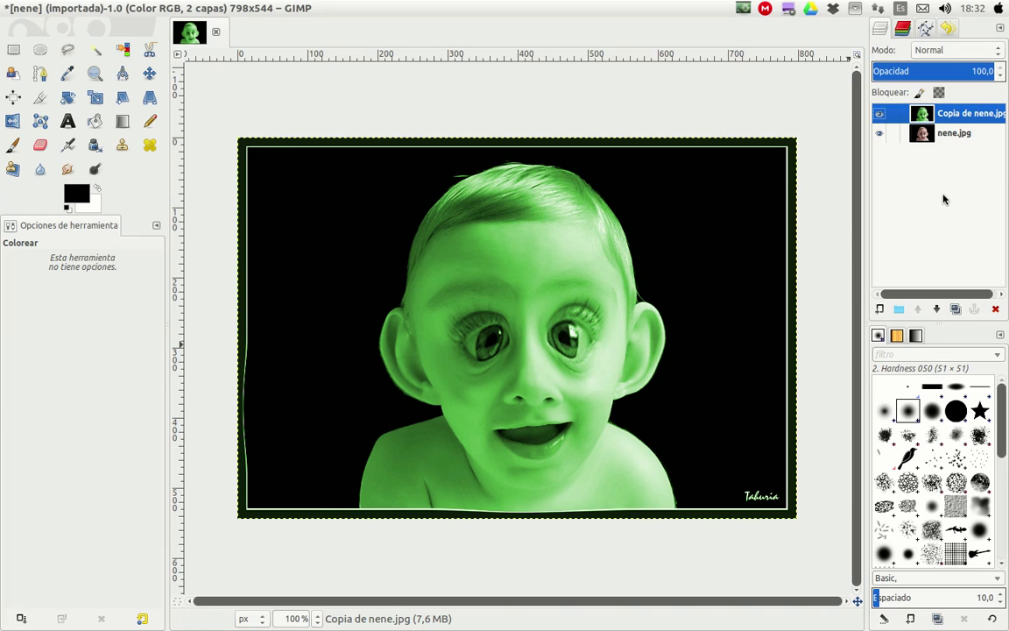
# Step: Add a Blanco (opacidad total) layer mask to the Copia de nene.jpg layer
pyautogui.rightClick(953, 115)
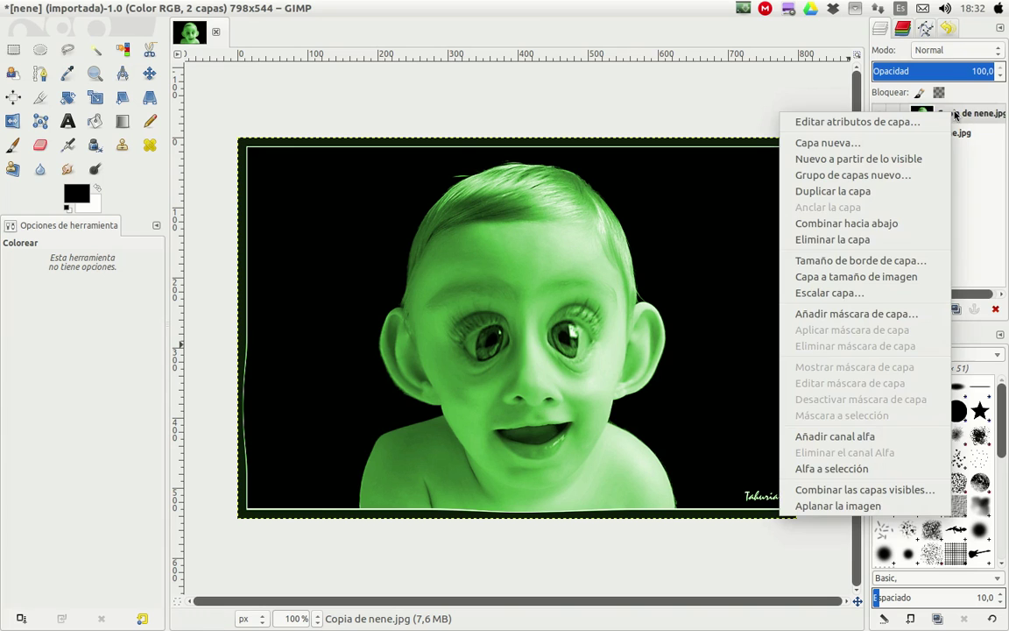
pyautogui.click(861, 313)
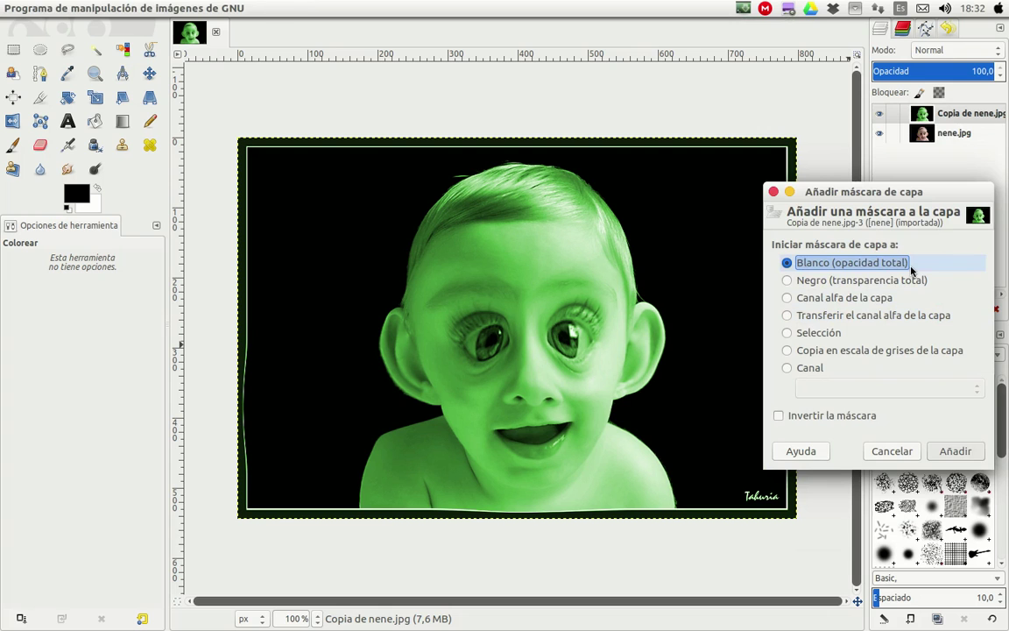
pyautogui.click(955, 450)
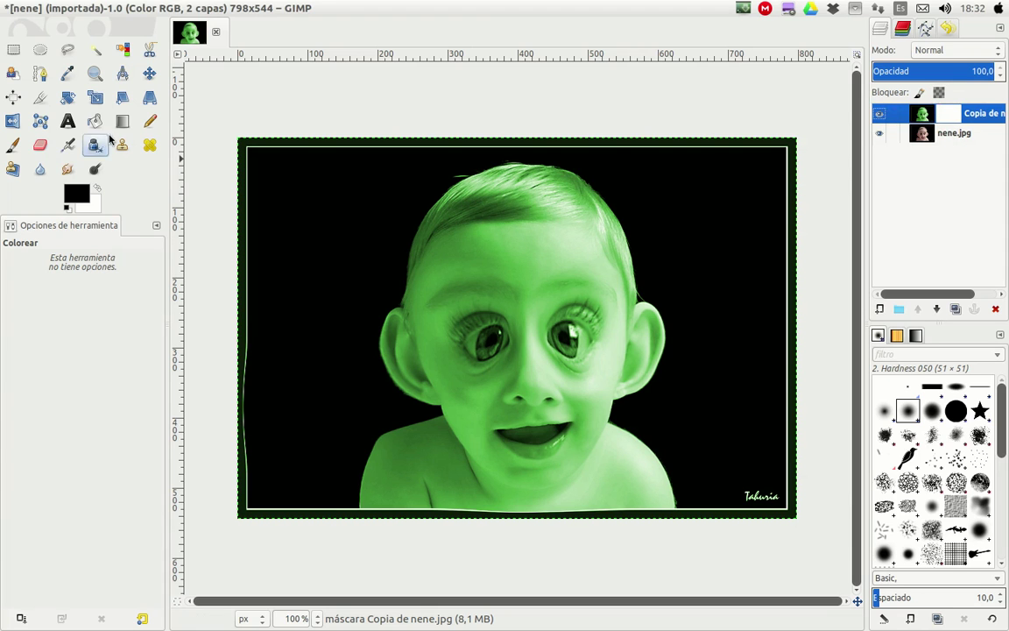
pyautogui.click(12, 145)
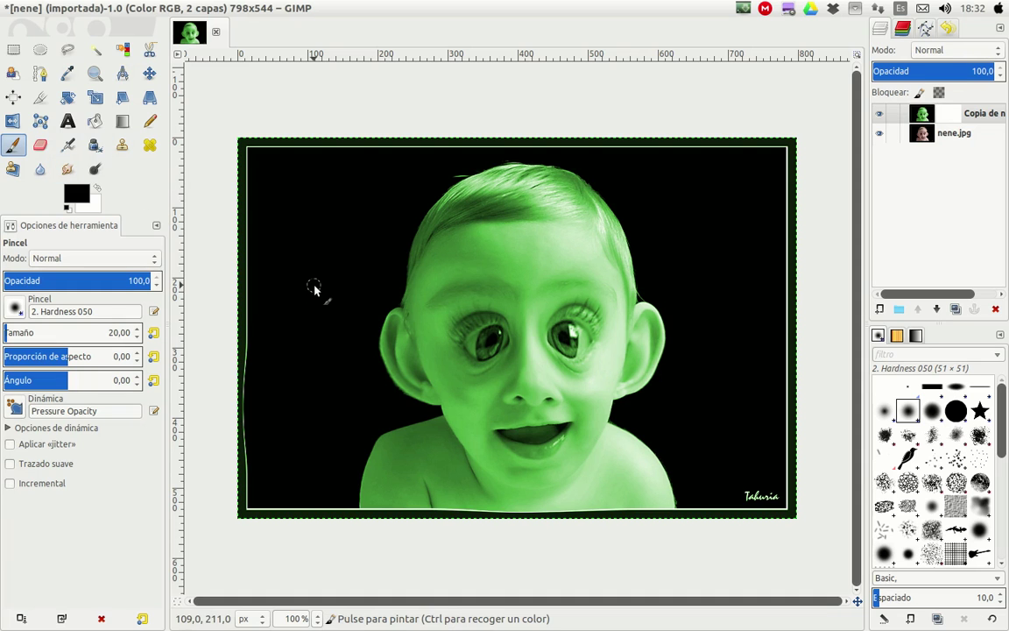
# Step: Zoom in on the eyes and paint black on the mask over both irises
pyautogui.click(96, 73)
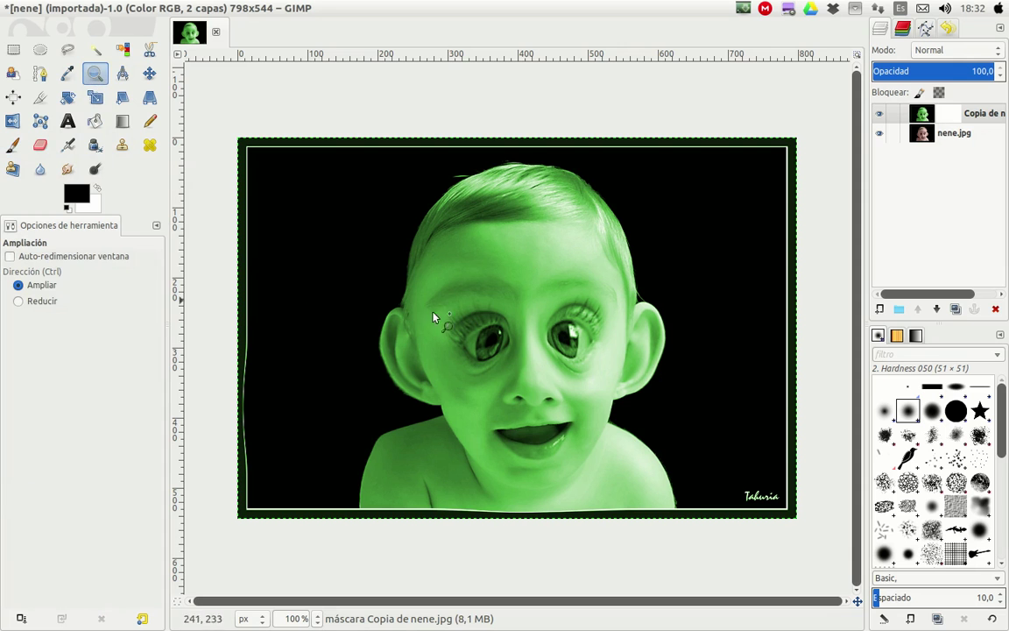
pyautogui.moveTo(432, 292); pyautogui.dragTo(629, 397)
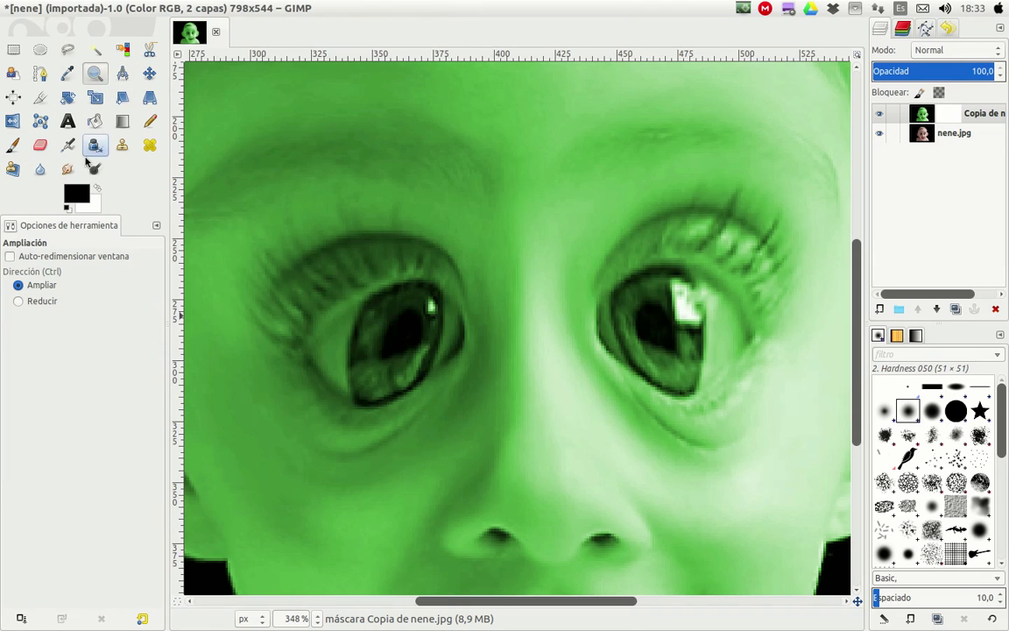
pyautogui.click(38, 147)
pyautogui.click(13, 146)
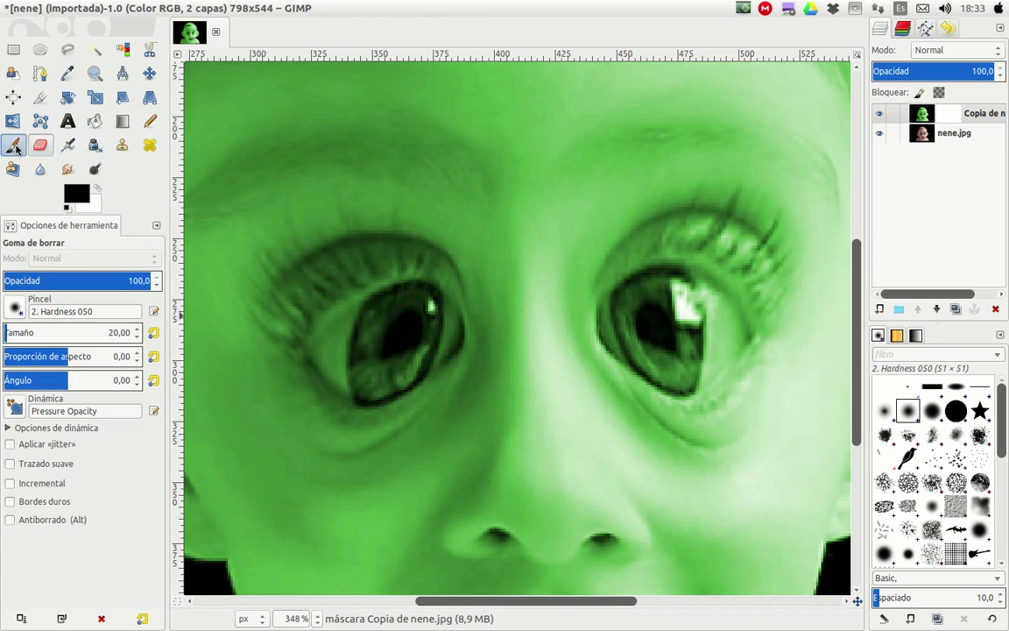
pyautogui.moveTo(372, 354)
pyautogui.mouseDown()
pyautogui.moveTo(417, 322)
pyautogui.moveTo(401, 302)
pyautogui.mouseUp()
pyautogui.moveTo(341, 334)
pyautogui.mouseDown()
pyautogui.moveTo(328, 360)
pyautogui.moveTo(349, 367)
pyautogui.moveTo(350, 357)
pyautogui.moveTo(347, 384)
pyautogui.moveTo(417, 378)
pyautogui.moveTo(401, 342)
pyautogui.moveTo(377, 367)
pyautogui.moveTo(432, 357)
pyautogui.moveTo(444, 313)
pyautogui.moveTo(423, 298)
pyautogui.moveTo(360, 322)
pyautogui.moveTo(329, 351)
pyautogui.moveTo(435, 372)
pyautogui.moveTo(383, 330)
pyautogui.mouseUp()
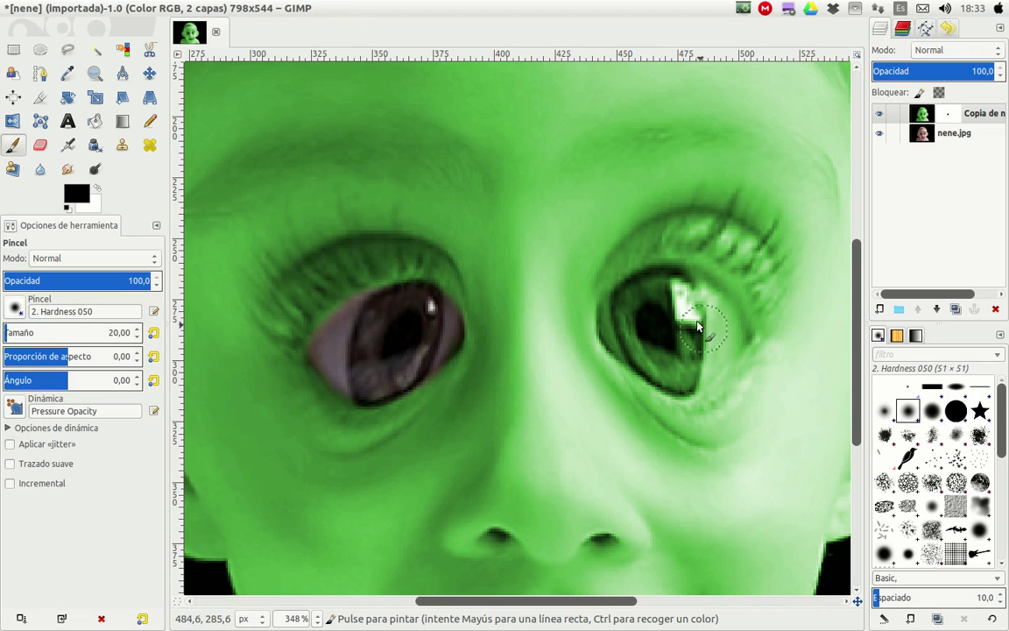
pyautogui.moveTo(719, 337)
pyautogui.mouseDown()
pyautogui.moveTo(688, 294)
pyautogui.moveTo(654, 288)
pyautogui.moveTo(626, 307)
pyautogui.moveTo(626, 343)
pyautogui.moveTo(664, 373)
pyautogui.moveTo(712, 371)
pyautogui.moveTo(738, 344)
pyautogui.moveTo(709, 299)
pyautogui.moveTo(675, 289)
pyautogui.mouseUp()
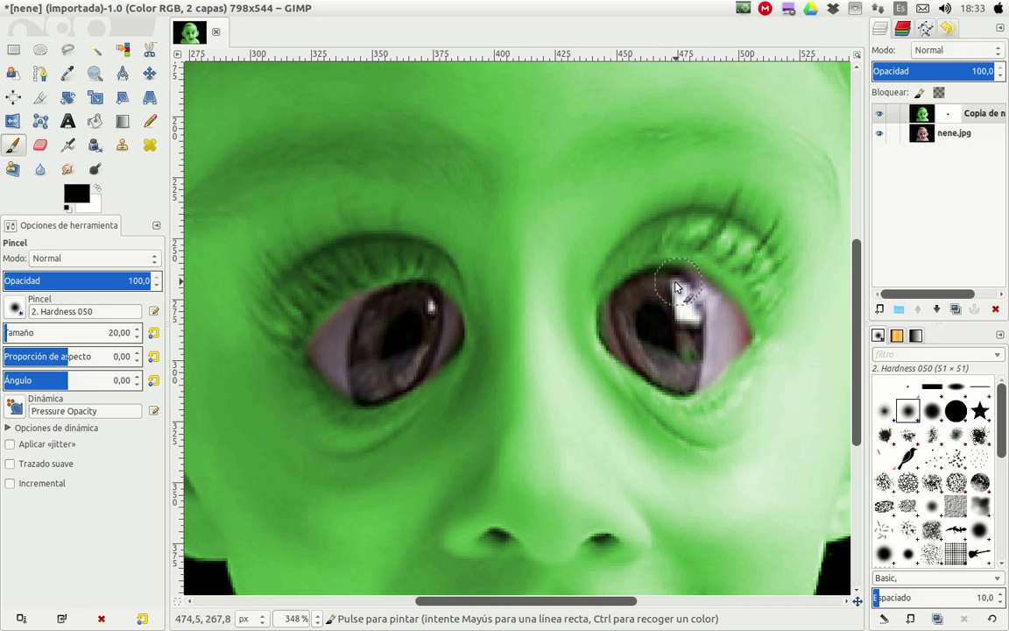
# Step: Reveal the red inside the mouth, touching up the lip corner with brush size 12
pyautogui.scroll(-5, 350, 324)
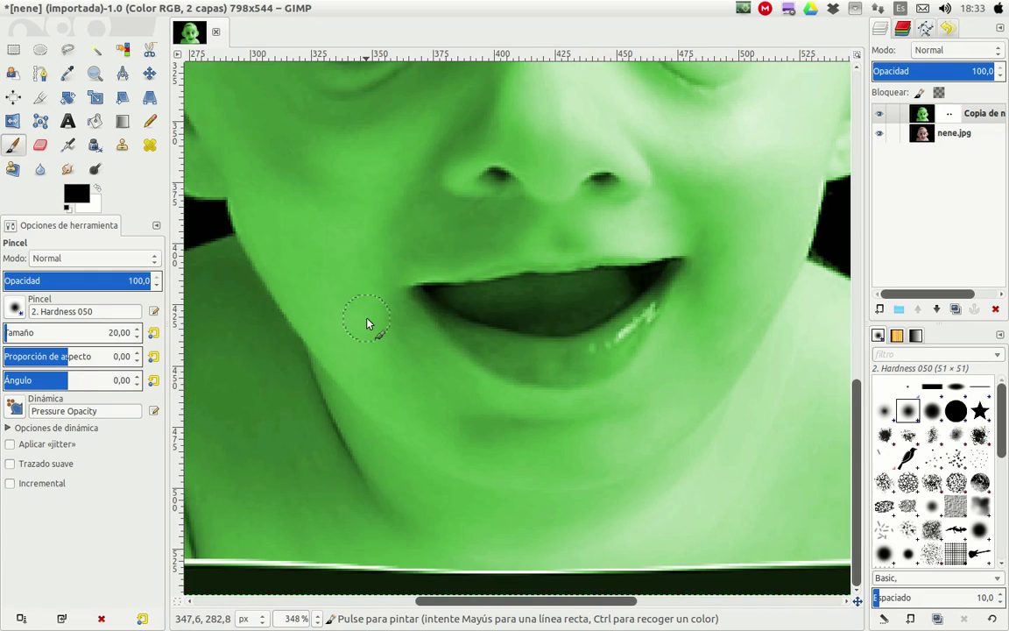
pyautogui.moveTo(592, 295)
pyautogui.mouseDown()
pyautogui.moveTo(561, 311)
pyautogui.moveTo(498, 311)
pyautogui.moveTo(525, 296)
pyautogui.moveTo(604, 296)
pyautogui.moveTo(576, 316)
pyautogui.moveTo(541, 320)
pyautogui.moveTo(506, 317)
pyautogui.moveTo(484, 300)
pyautogui.moveTo(541, 306)
pyautogui.mouseUp()
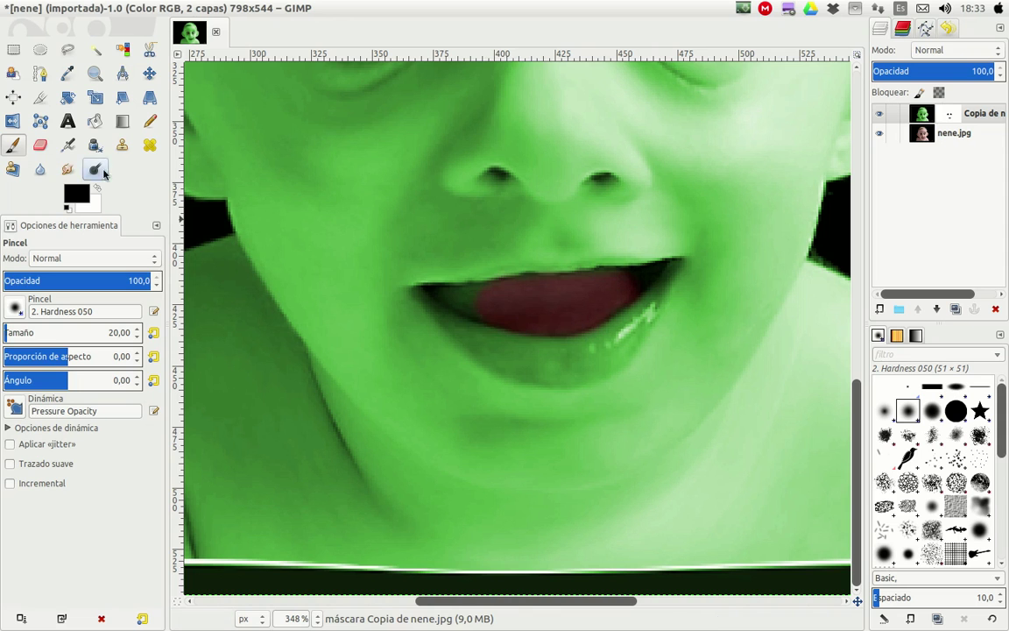
pyautogui.click(137, 338)
pyautogui.click(138, 338)
pyautogui.click(138, 338)
pyautogui.click(137, 338)
pyautogui.click(137, 338)
pyautogui.click(137, 338)
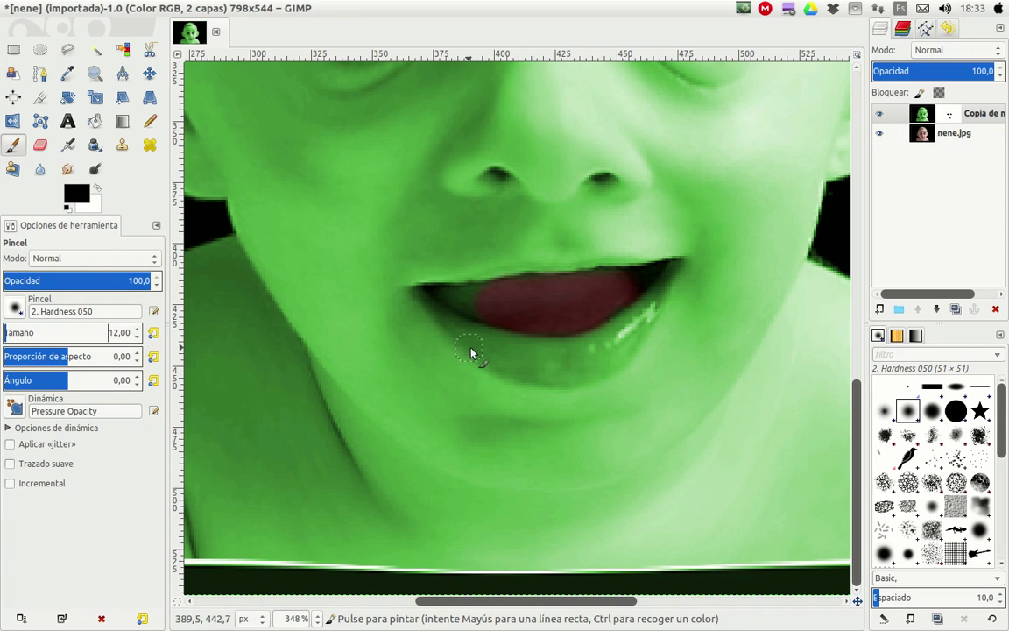
pyautogui.moveTo(467, 311)
pyautogui.mouseDown()
pyautogui.moveTo(442, 291)
pyautogui.moveTo(496, 297)
pyautogui.moveTo(441, 301)
pyautogui.moveTo(428, 288)
pyautogui.moveTo(618, 283)
pyautogui.moveTo(667, 265)
pyautogui.mouseUp()
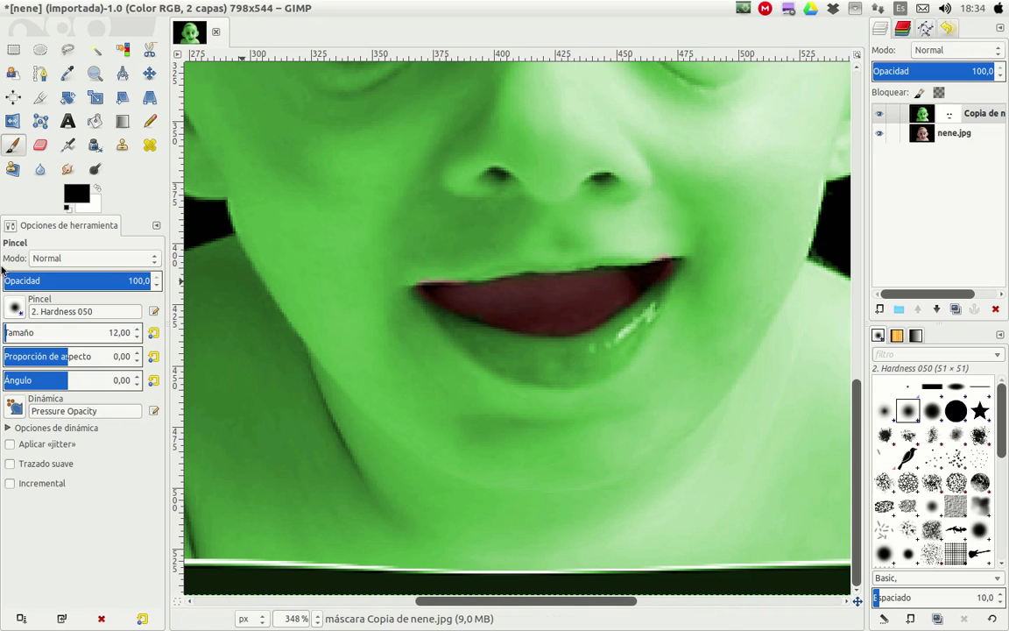
pyautogui.click(96, 189)
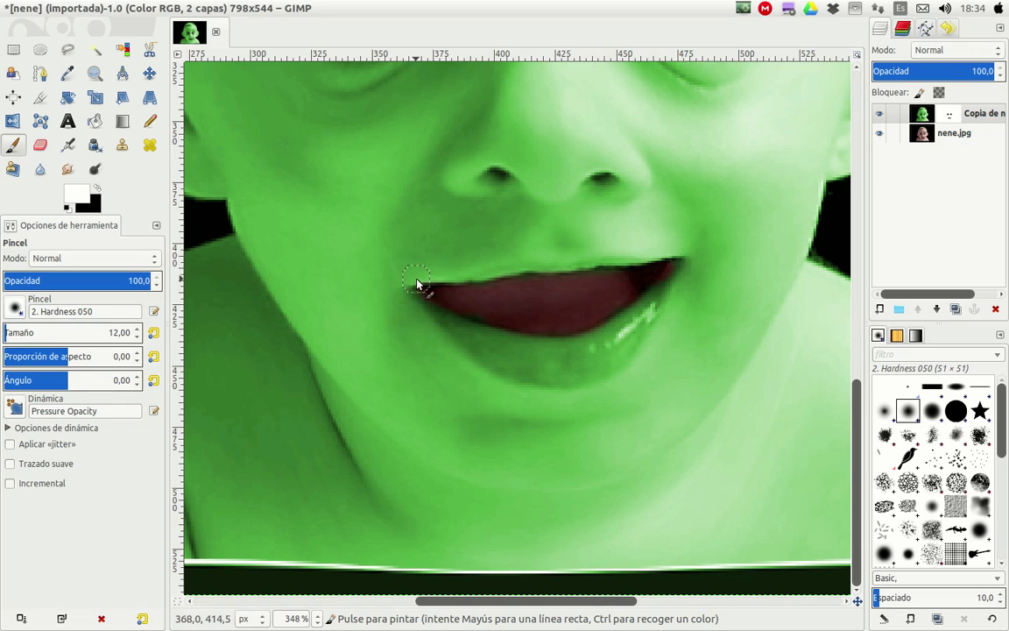
# Step: Scroll around the image, then zoom out with Reducir to 150% to show the whole face
pyautogui.scroll(5, 617, 355)
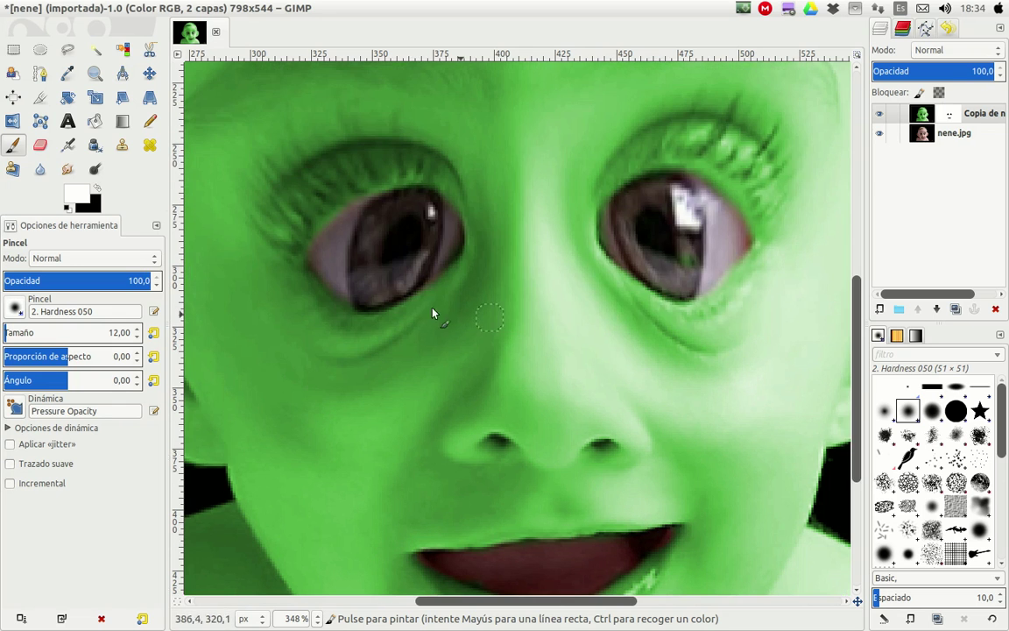
pyautogui.scroll(3, 355, 214)
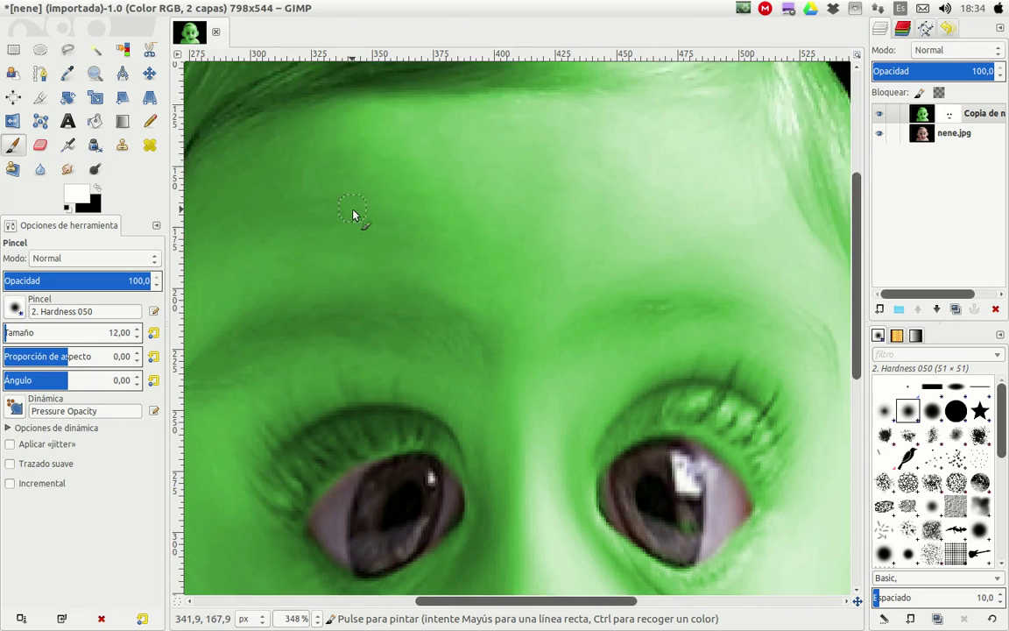
pyautogui.scroll(3, 355, 219)
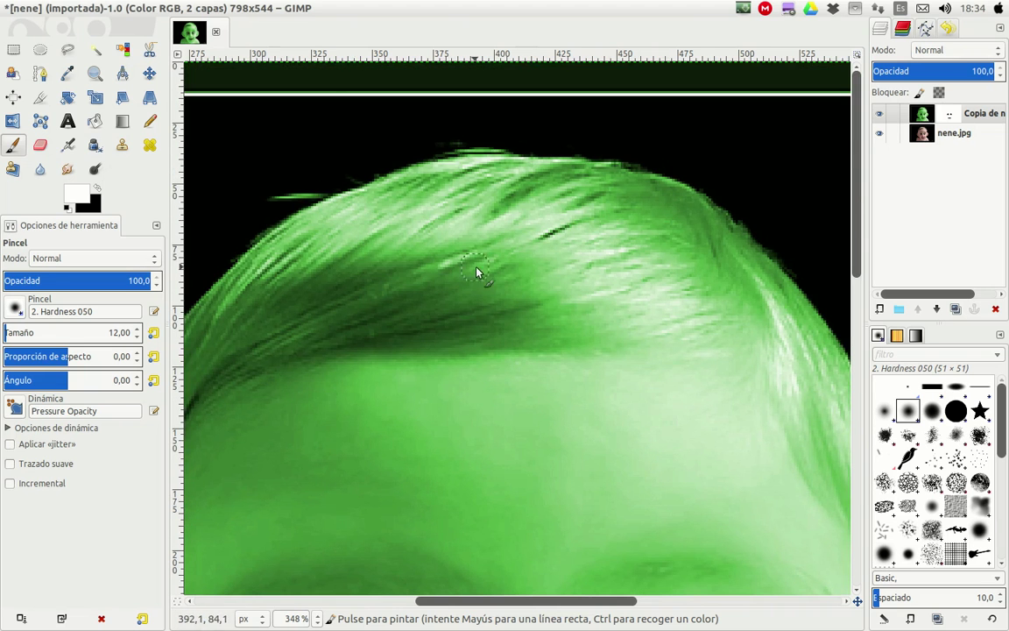
pyautogui.scroll(-6, 543, 291)
pyautogui.scroll(2, 530, 276)
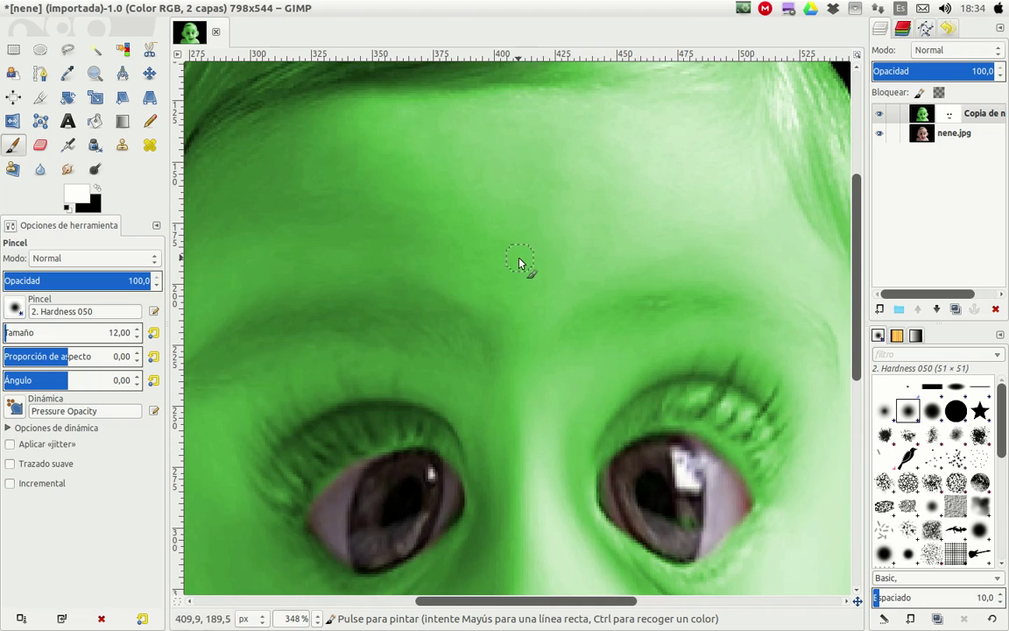
pyautogui.scroll(4, 398, 301)
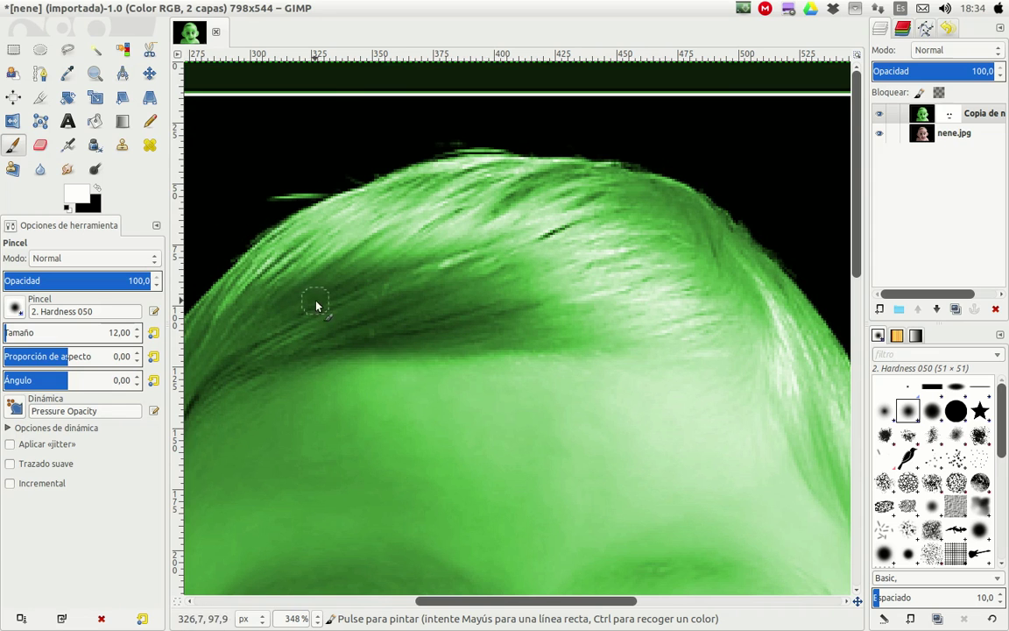
pyautogui.scroll(-3, 317, 306)
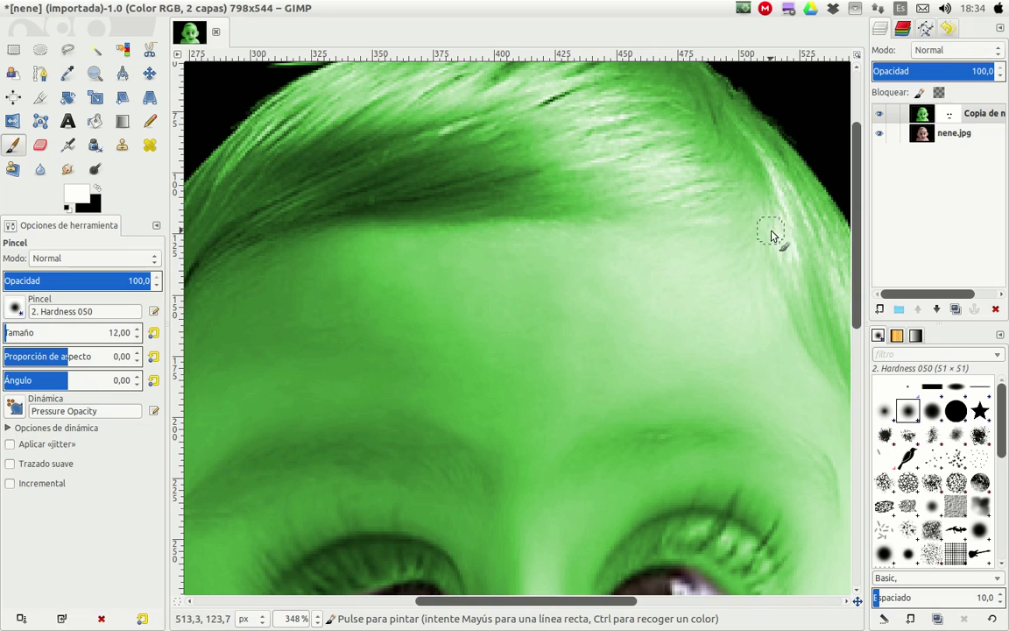
pyautogui.moveTo(608, 601)
pyautogui.mouseDown()
pyautogui.moveTo(653, 603)
pyautogui.moveTo(561, 602)
pyautogui.moveTo(586, 601)
pyautogui.mouseUp()
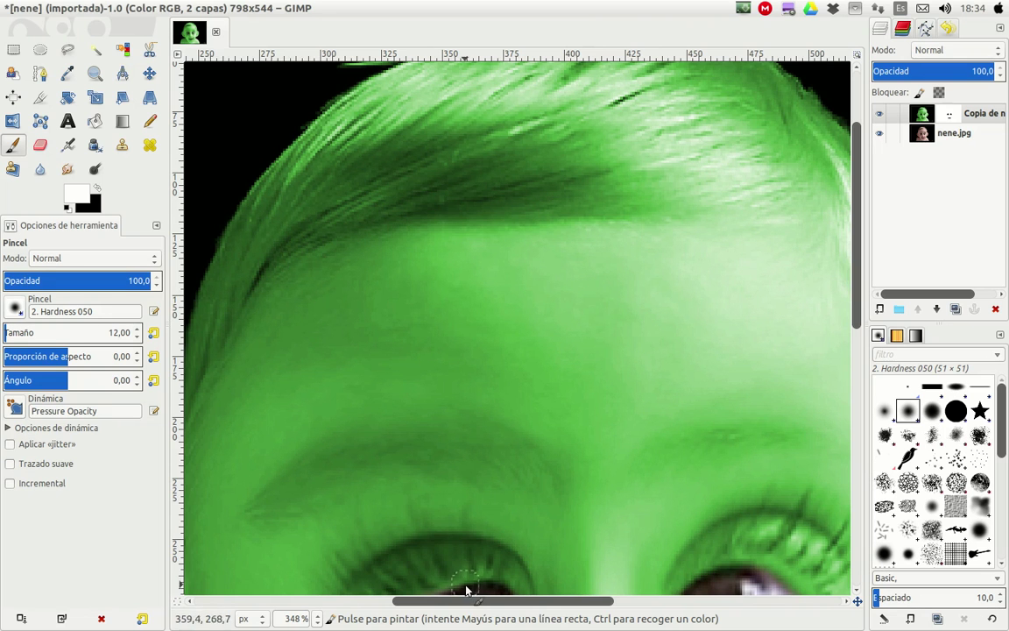
pyautogui.moveTo(480, 601); pyautogui.dragTo(509, 601)
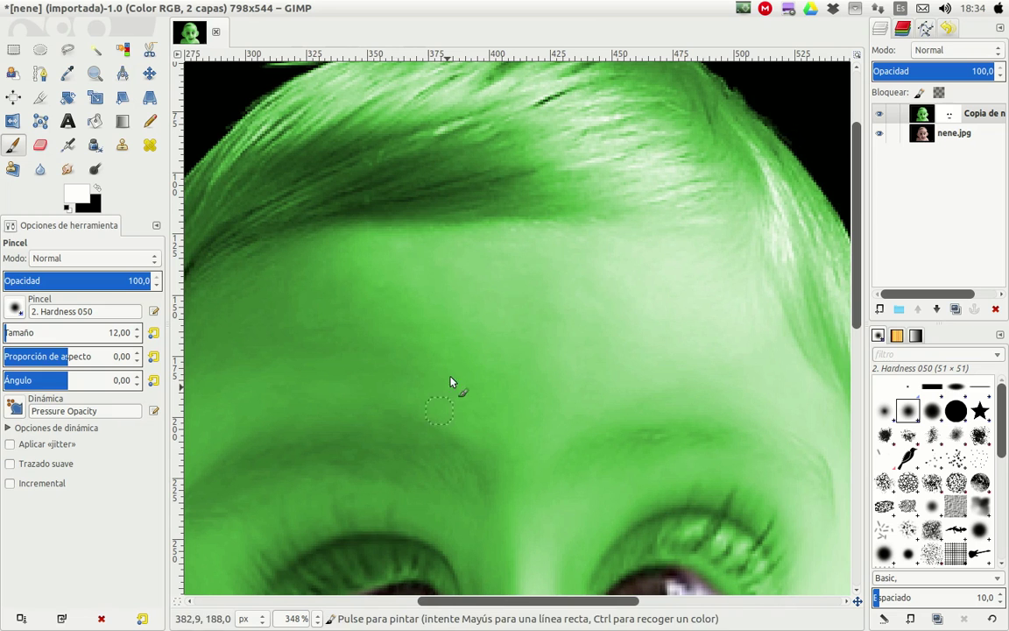
pyautogui.click(96, 75)
pyautogui.click(39, 300)
pyautogui.click(533, 367)
pyautogui.click(533, 366)
# Step: Zoom out to 100% so the whole framed picture shows, and pick the Text tool
pyautogui.click(538, 367)
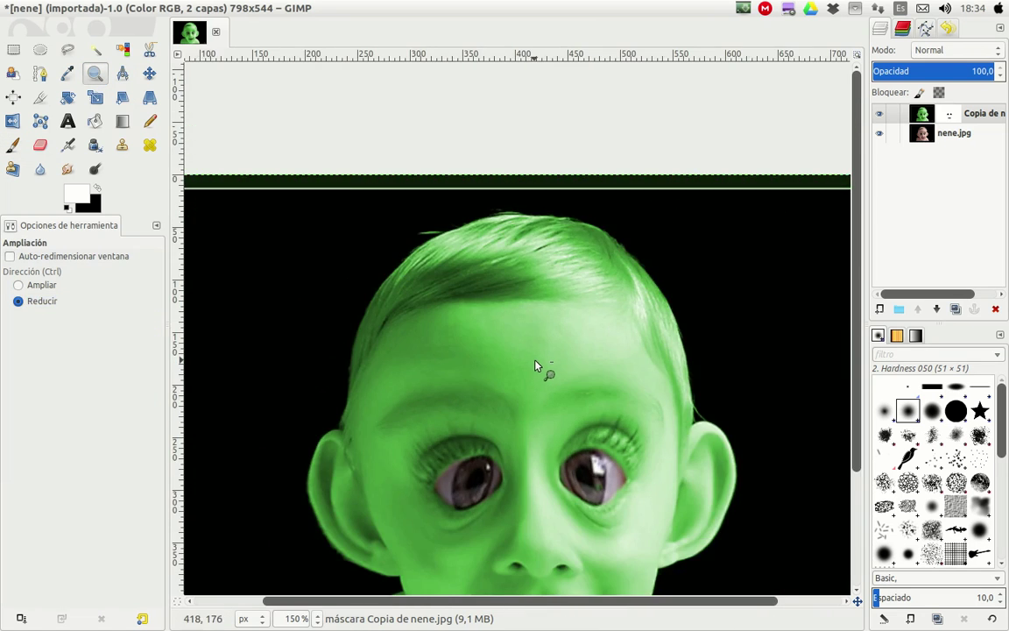
pyautogui.click(540, 343)
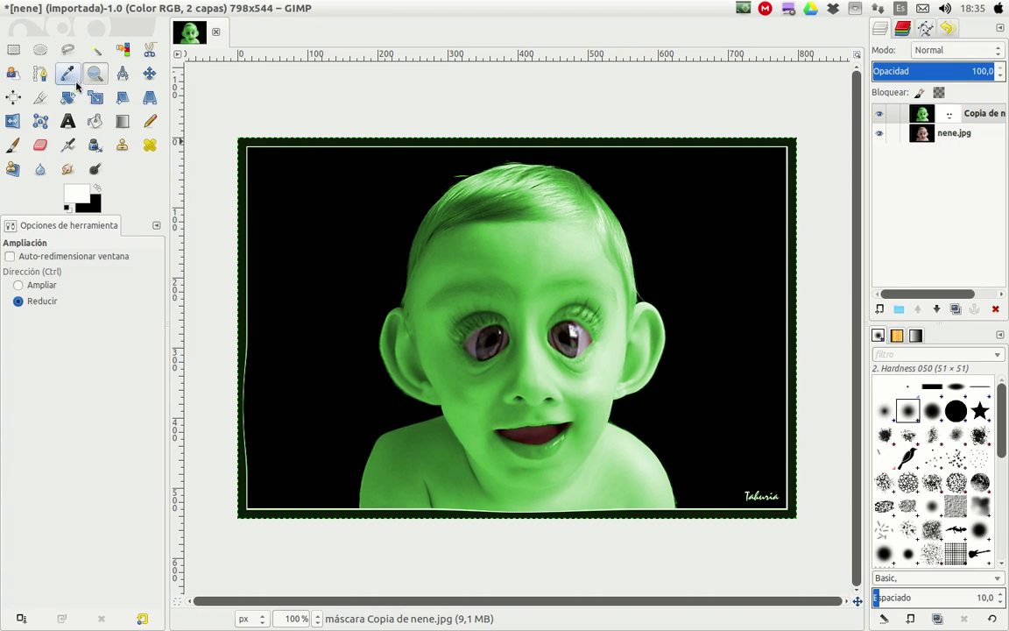
pyautogui.click(67, 121)
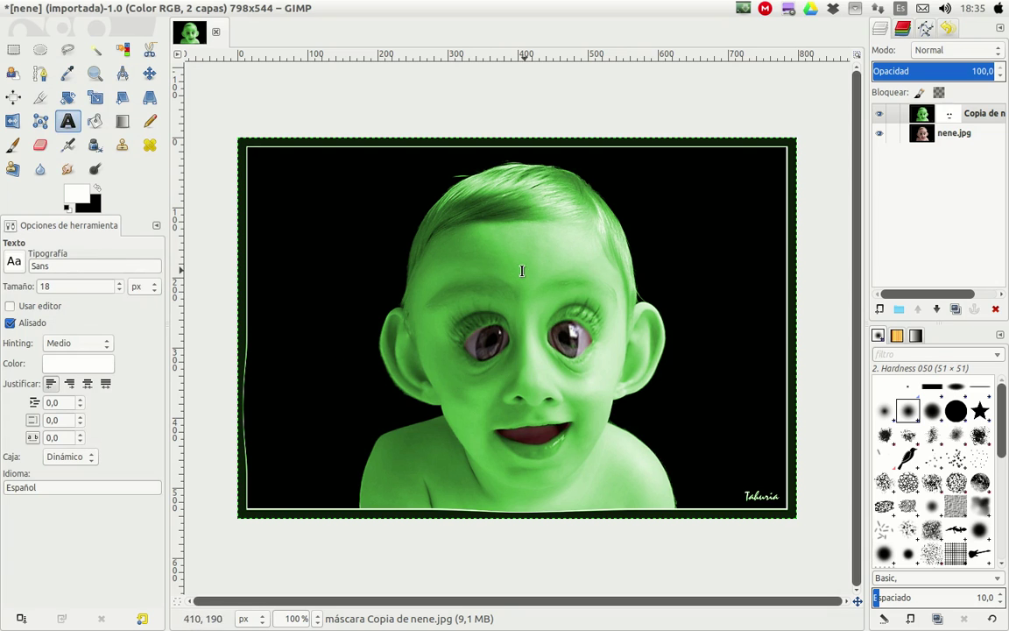
# Step: Set the foreground colour to dark red c20000
pyautogui.click(97, 189)
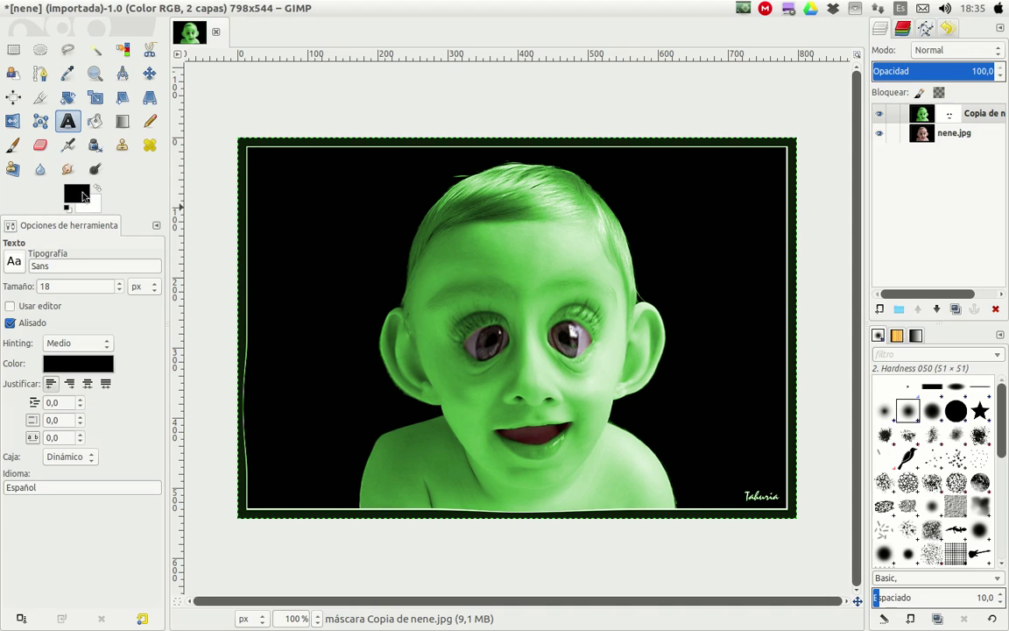
pyautogui.click(83, 196)
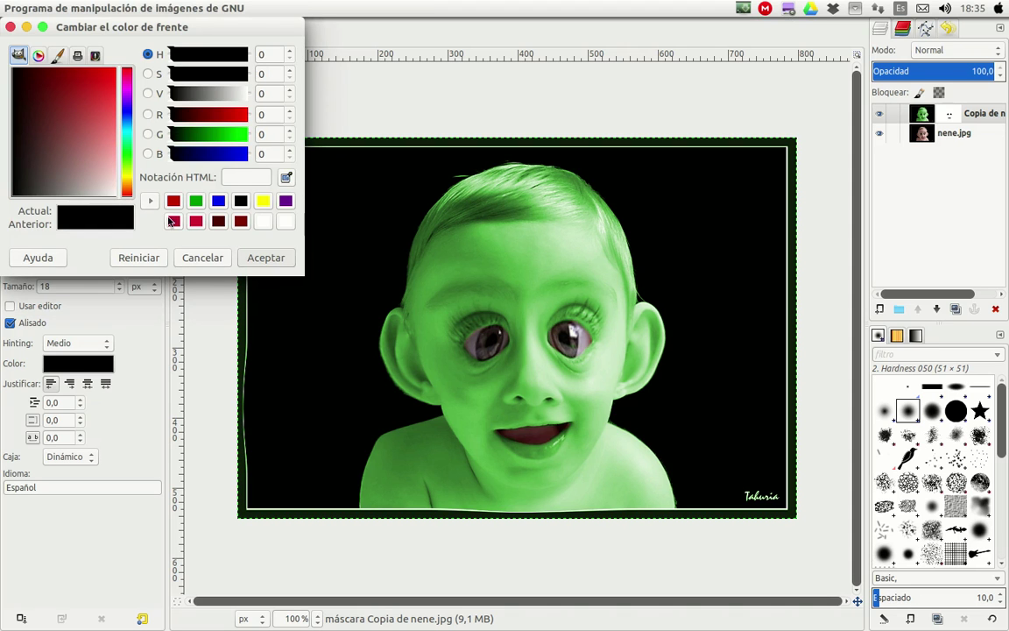
pyautogui.click(175, 202)
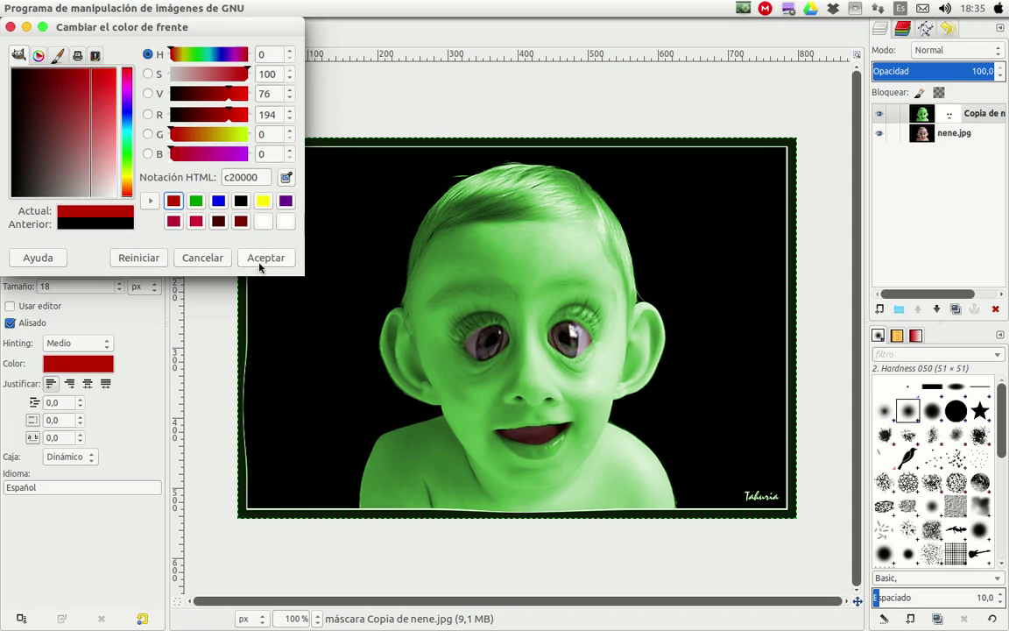
pyautogui.click(263, 260)
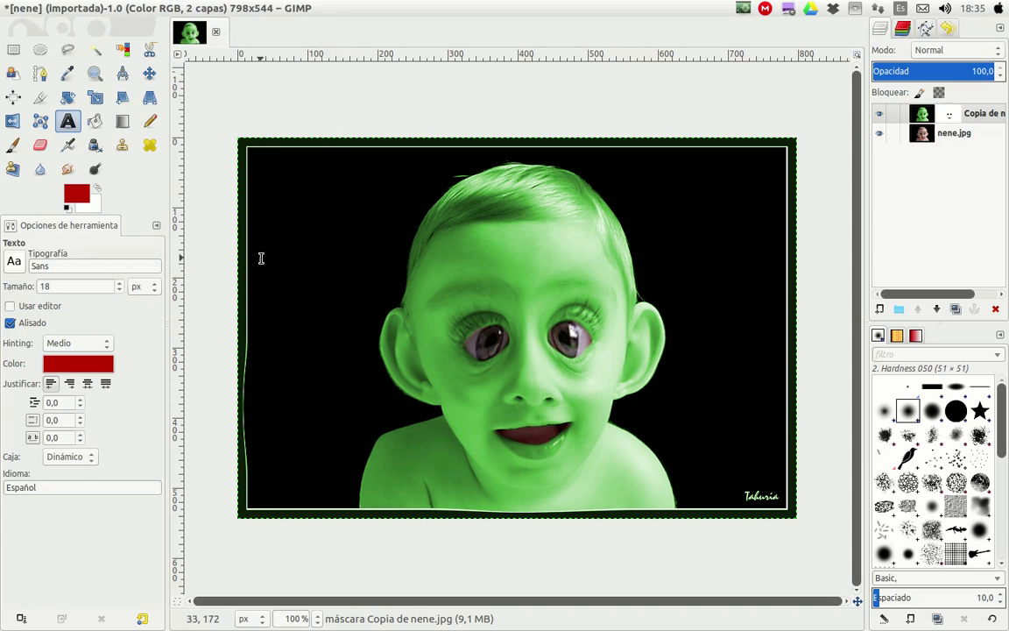
# Step: Type the author's name at the picture's top-left and set its font size to 34
pyautogui.click(264, 174)
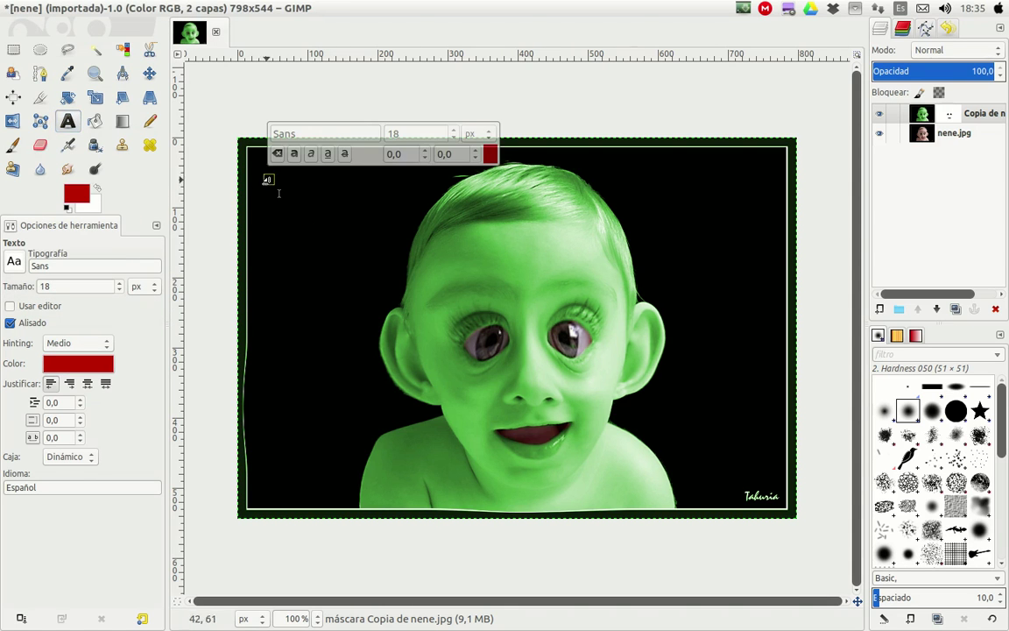
pyautogui.write('D')
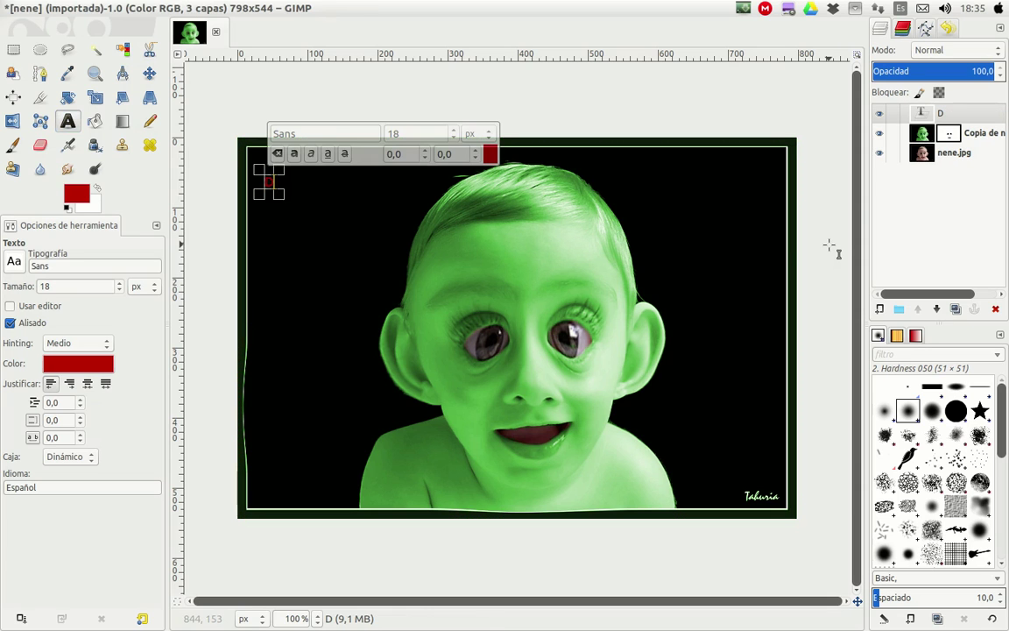
pyautogui.write('iego Carreño')
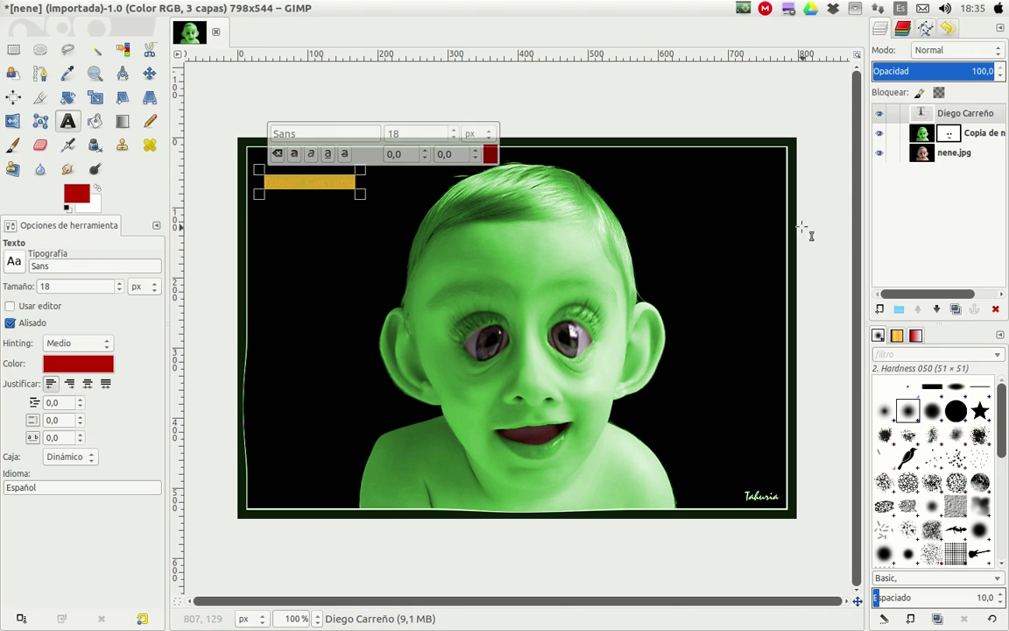
pyautogui.click(454, 129)
pyautogui.click(455, 131)
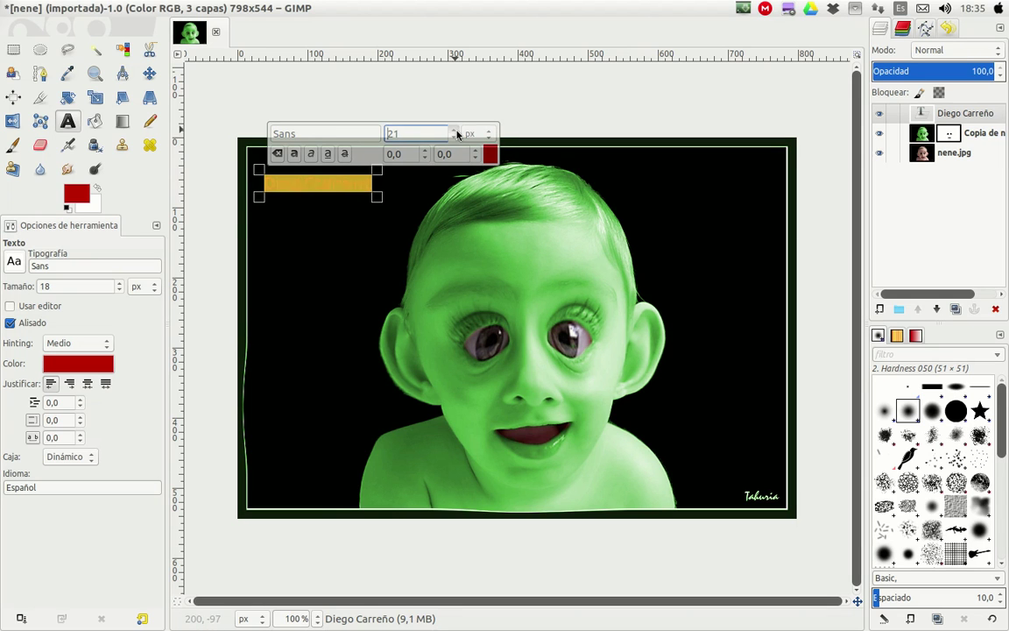
pyautogui.click(454, 136)
pyautogui.write('34')
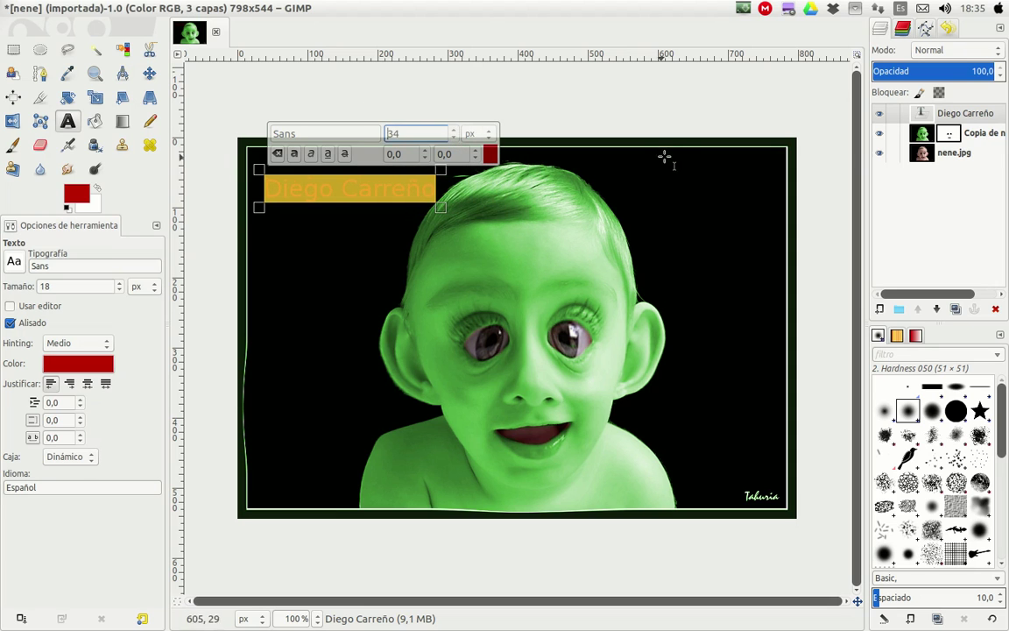
pyautogui.click(953, 155)
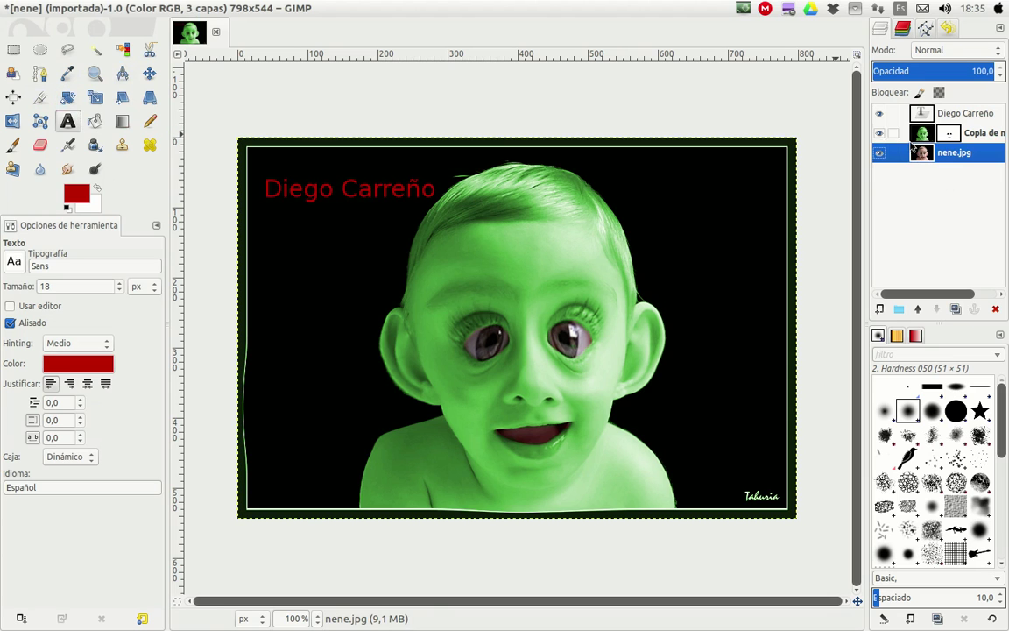
# Step: Move the red name text layer slightly up and left
pyautogui.click(150, 73)
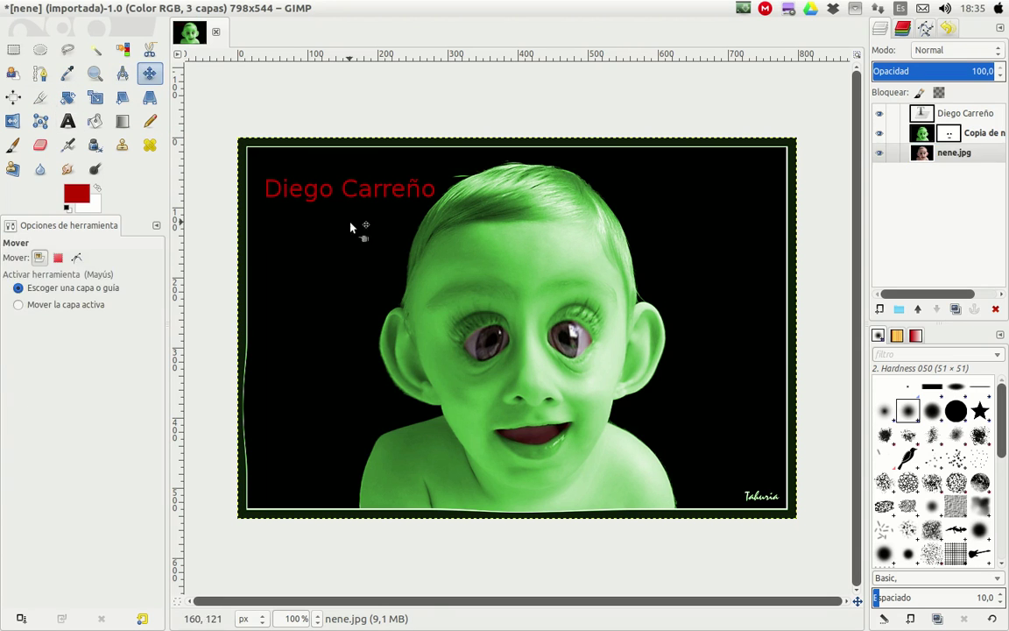
pyautogui.moveTo(313, 198); pyautogui.dragTo(306, 176)
pyautogui.click(306, 176)
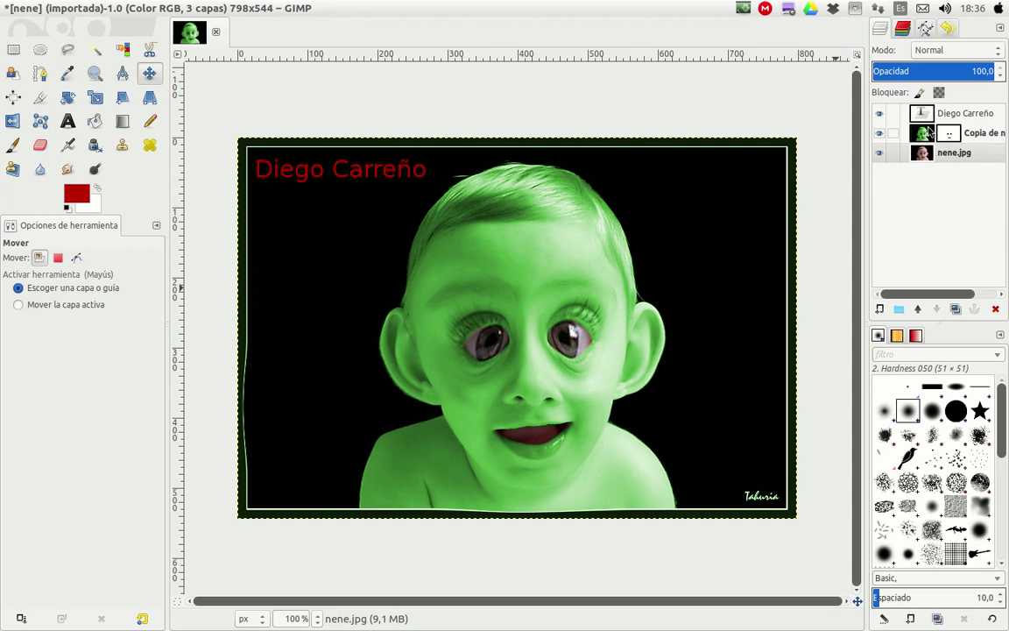
# Step: Toggle the green layer off and on to compare, then target its mask with the Paintbrush
pyautogui.click(880, 133)
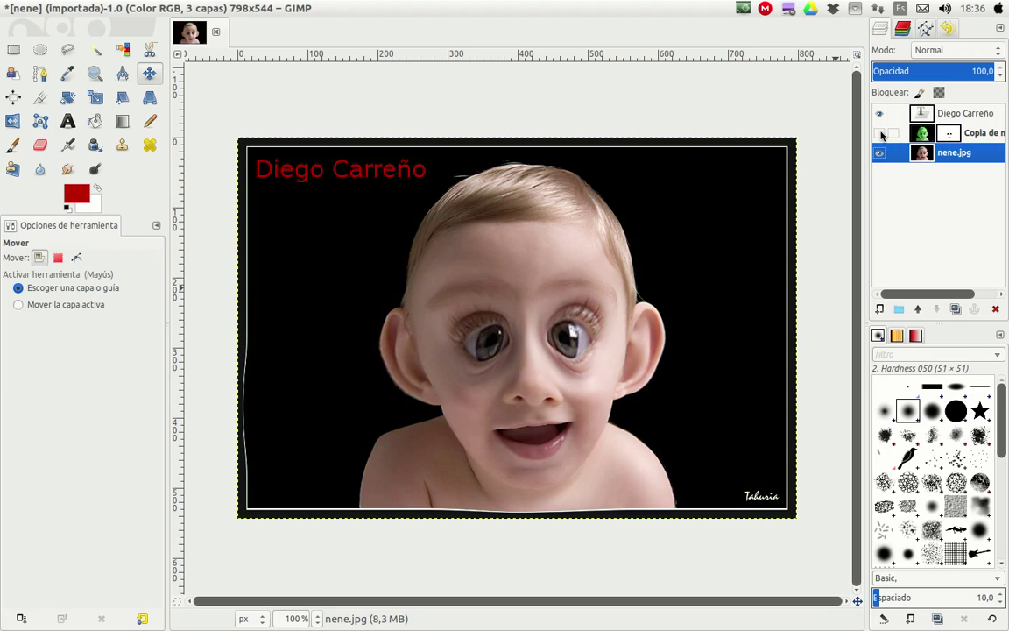
pyautogui.click(880, 133)
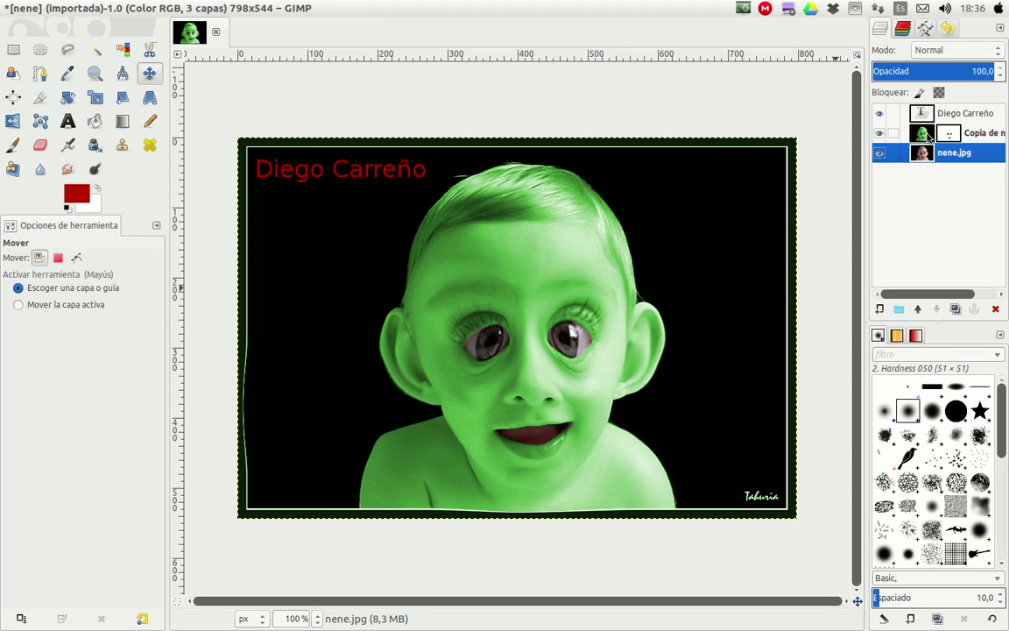
pyautogui.click(13, 144)
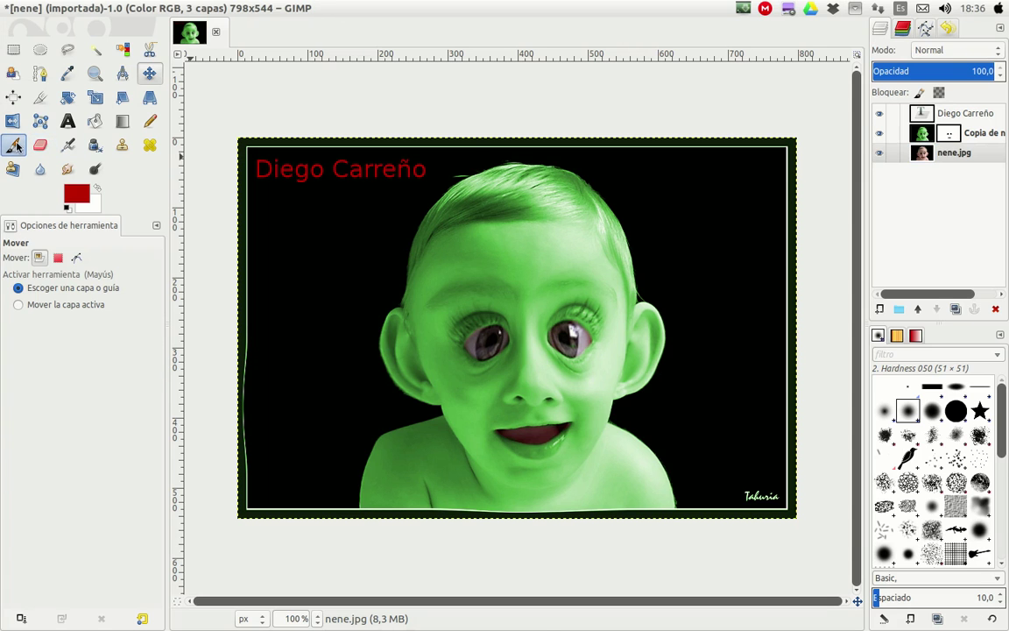
pyautogui.click(955, 134)
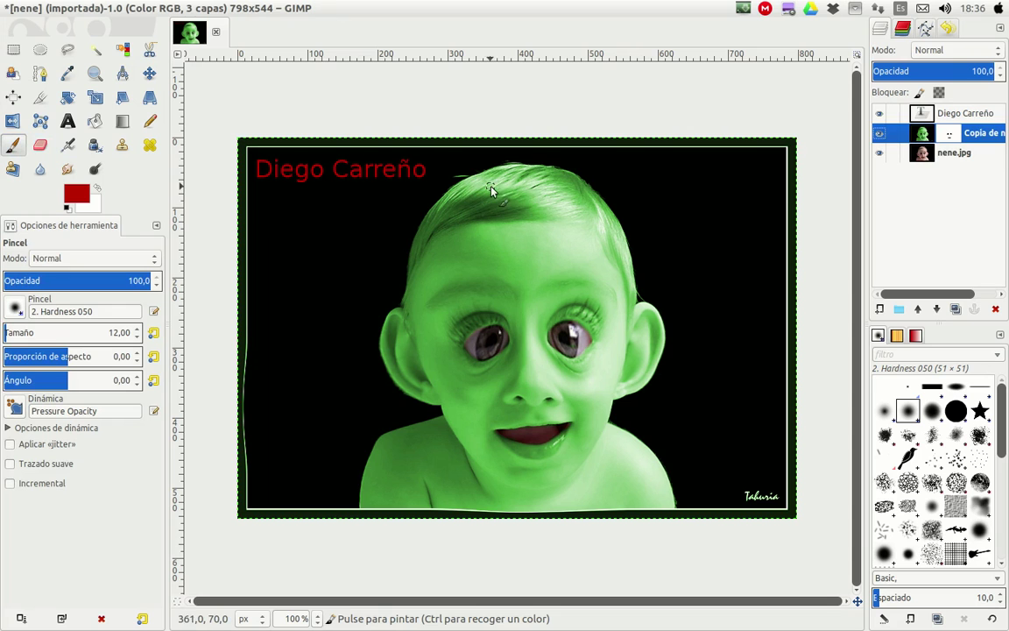
# Step: Paint on the mask to reveal the original hair colour along the top of the head
pyautogui.moveTo(492, 191); pyautogui.dragTo(561, 180)
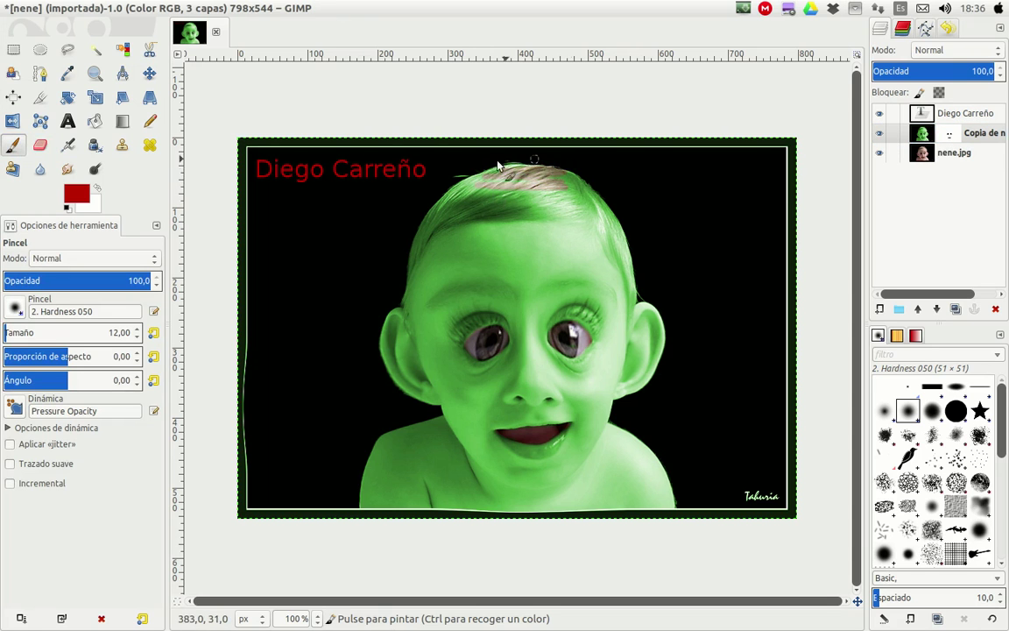
pyautogui.moveTo(498, 164)
pyautogui.mouseDown()
pyautogui.moveTo(542, 175)
pyautogui.moveTo(445, 180)
pyautogui.mouseUp()
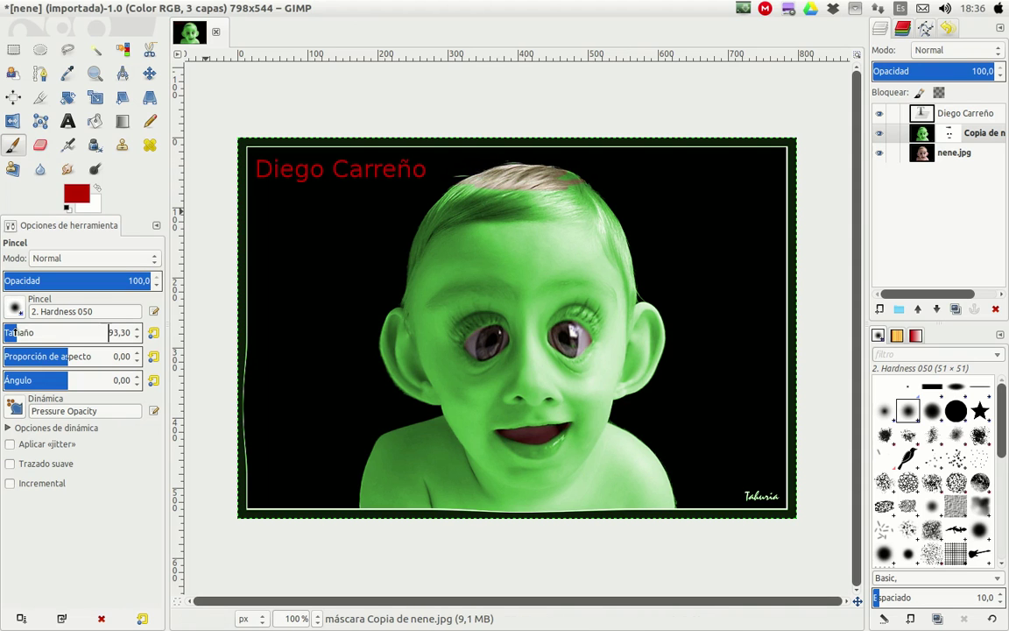
# Step: Zoom in to 224% on the top of the baby's head, with the Zoom tool set to Ampliar
pyautogui.click(95, 74)
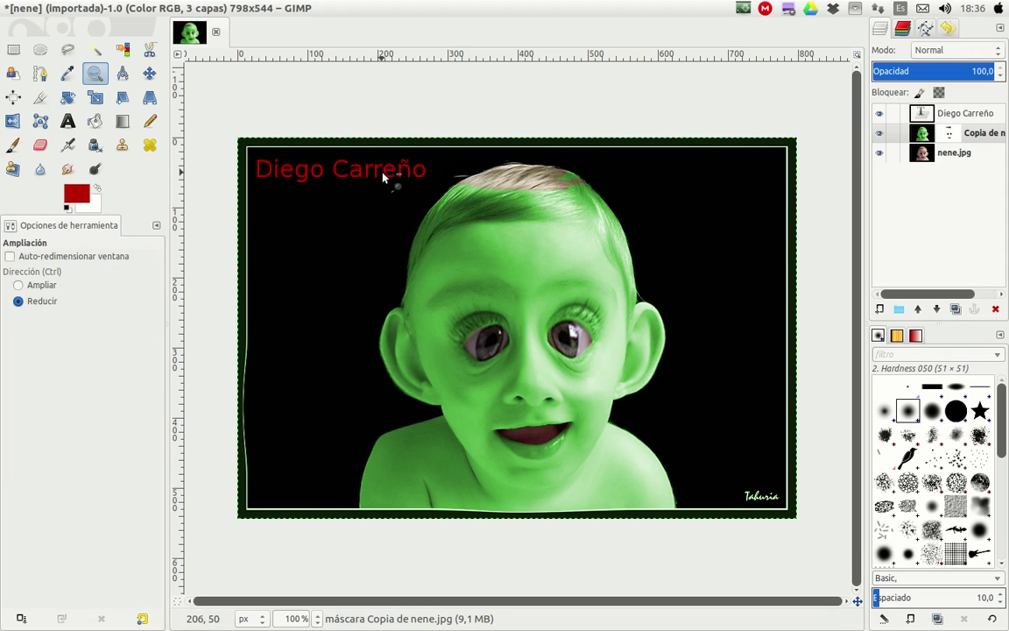
pyautogui.moveTo(371, 288); pyautogui.dragTo(710, 151)
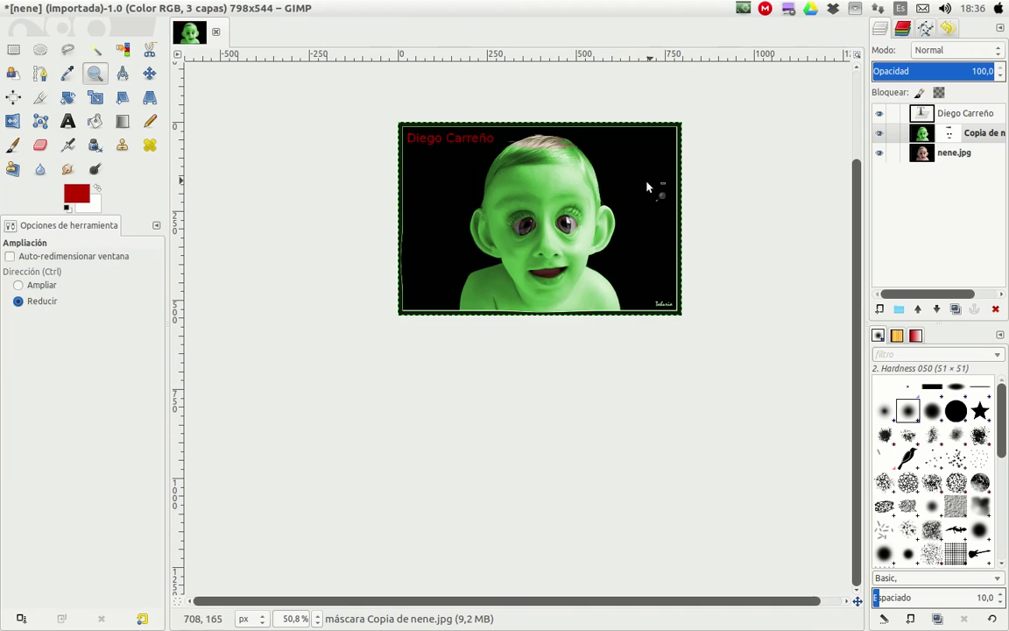
pyautogui.click(40, 287)
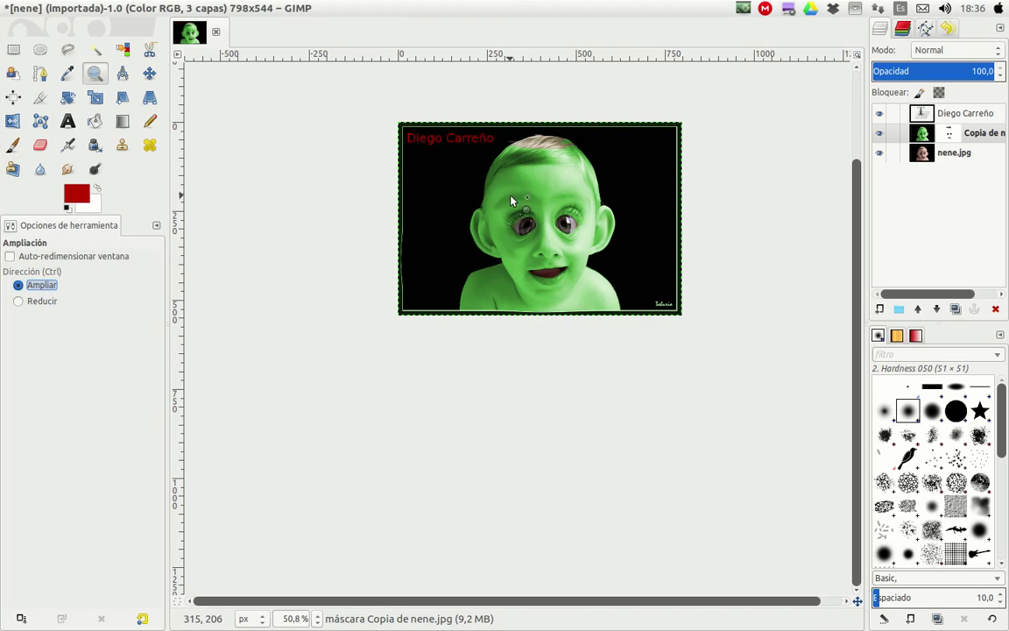
pyautogui.moveTo(475, 193); pyautogui.dragTo(619, 139)
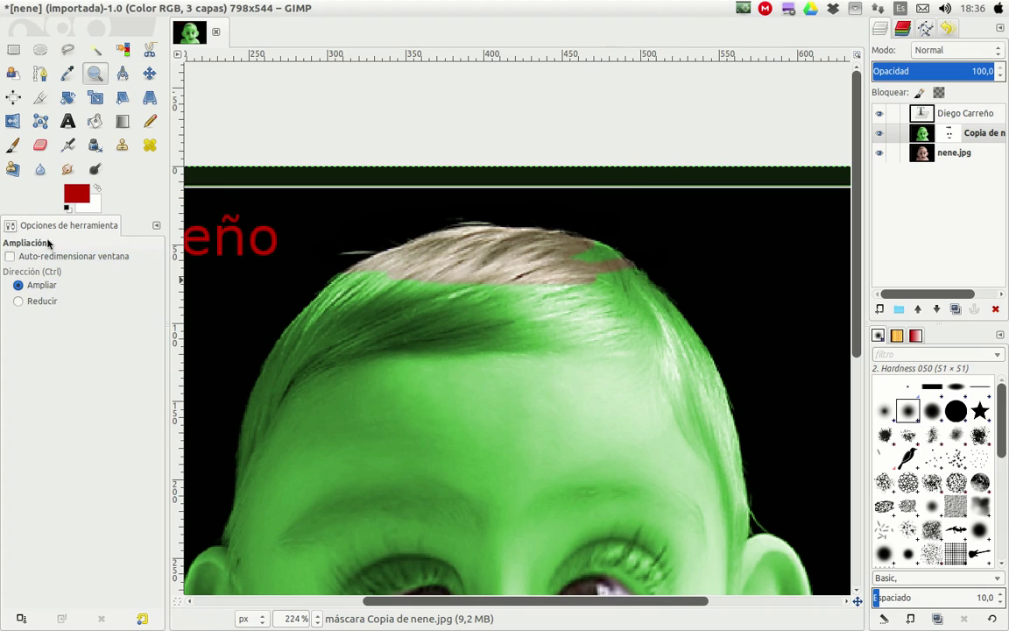
# Step: Paint the mask across the top and upper-left of the hair to restore its light brown colour
pyautogui.click(14, 147)
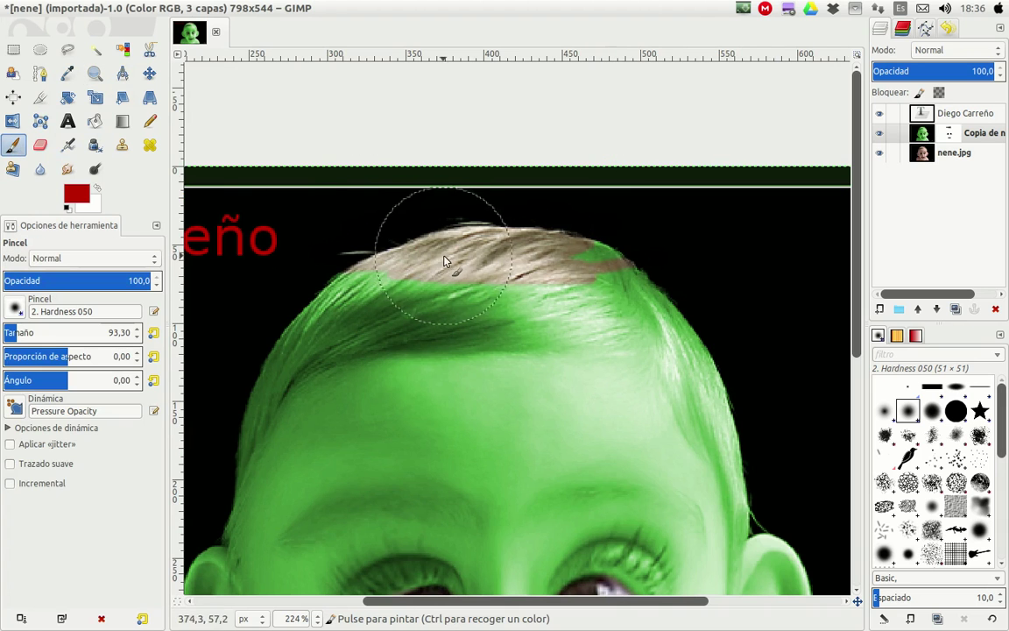
pyautogui.moveTo(430, 279)
pyautogui.mouseDown()
pyautogui.moveTo(371, 287)
pyautogui.moveTo(360, 309)
pyautogui.moveTo(462, 314)
pyautogui.moveTo(596, 300)
pyautogui.moveTo(608, 254)
pyautogui.moveTo(622, 291)
pyautogui.moveTo(714, 341)
pyautogui.moveTo(693, 360)
pyautogui.moveTo(811, 360)
pyautogui.moveTo(771, 394)
pyautogui.moveTo(741, 407)
pyautogui.moveTo(721, 401)
pyautogui.moveTo(738, 407)
pyautogui.moveTo(775, 468)
pyautogui.mouseUp()
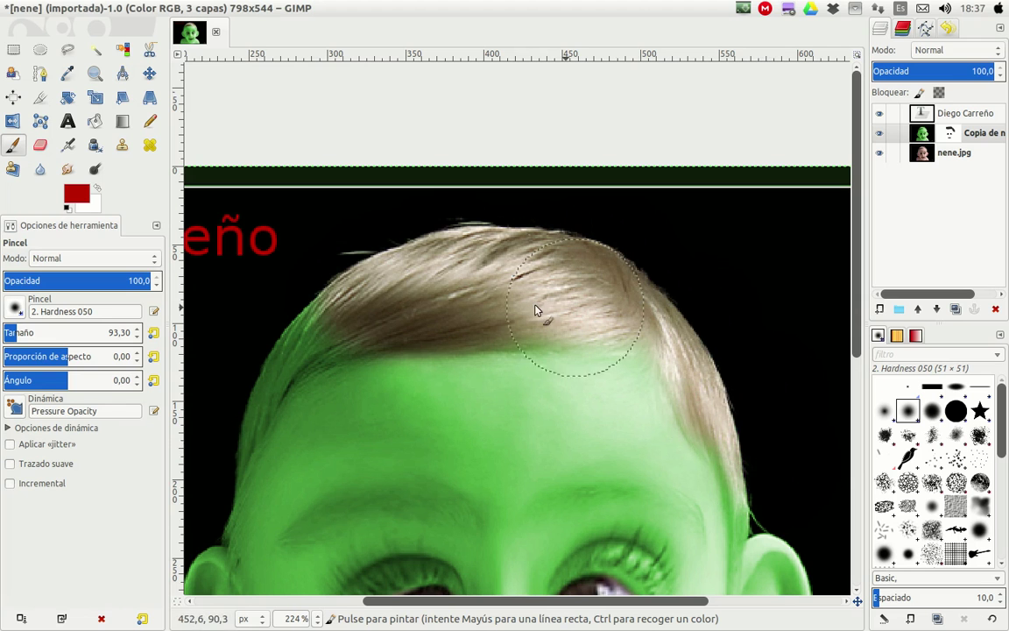
pyautogui.moveTo(347, 300)
pyautogui.mouseDown()
pyautogui.moveTo(279, 338)
pyautogui.moveTo(239, 390)
pyautogui.moveTo(226, 433)
pyautogui.mouseUp()
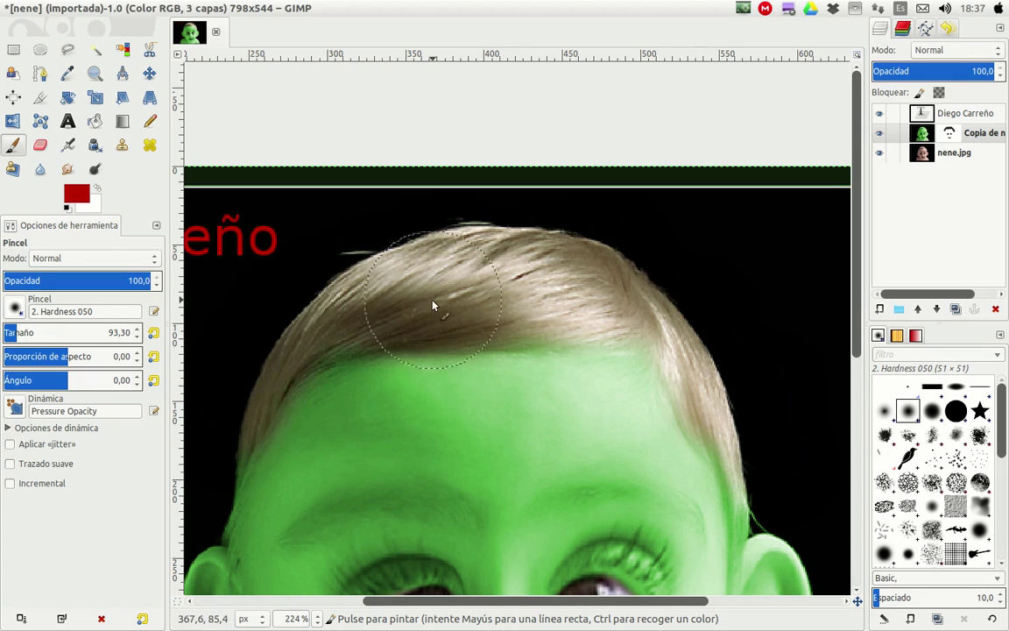
pyautogui.moveTo(408, 316); pyautogui.dragTo(333, 329)
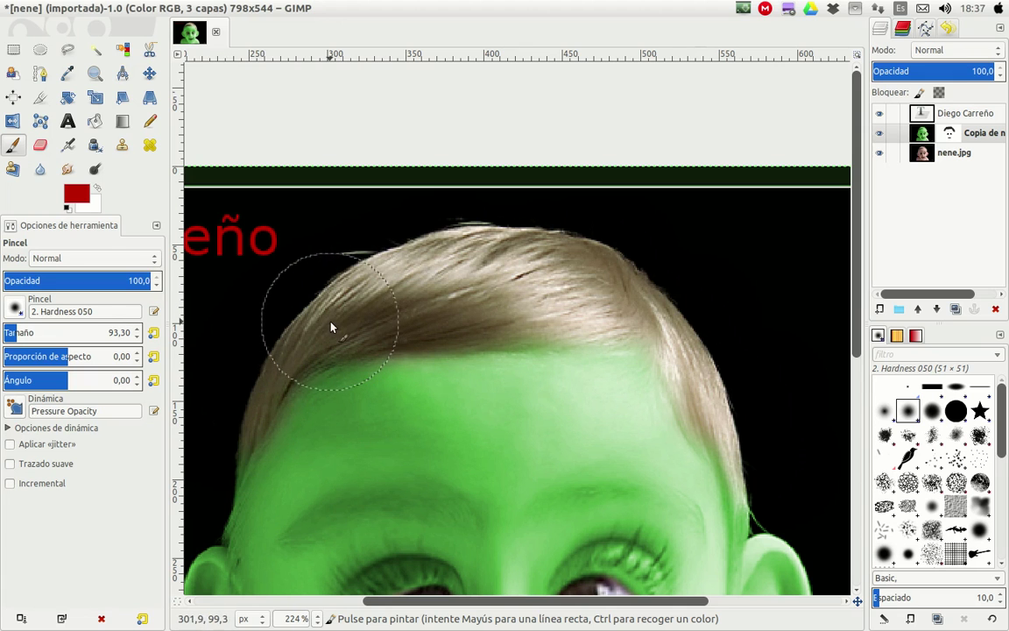
pyautogui.scroll(-5, 784, 334)
pyautogui.write('54,3')
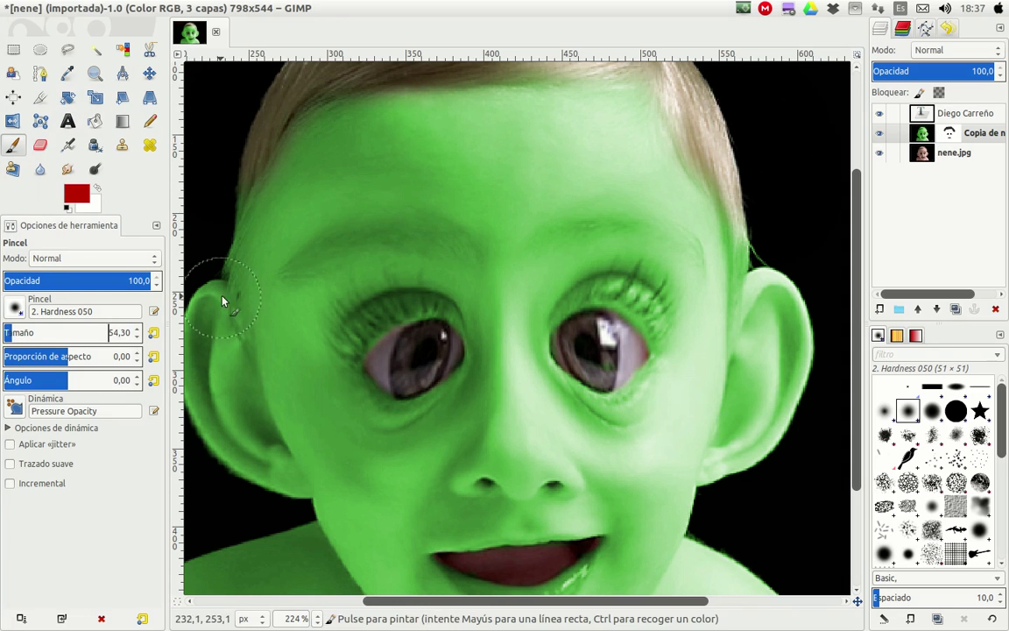
# Step: Reduce the brush size to 31,30 and paint along the left temple beside the ear
pyautogui.click(136, 339)
pyautogui.click(136, 338)
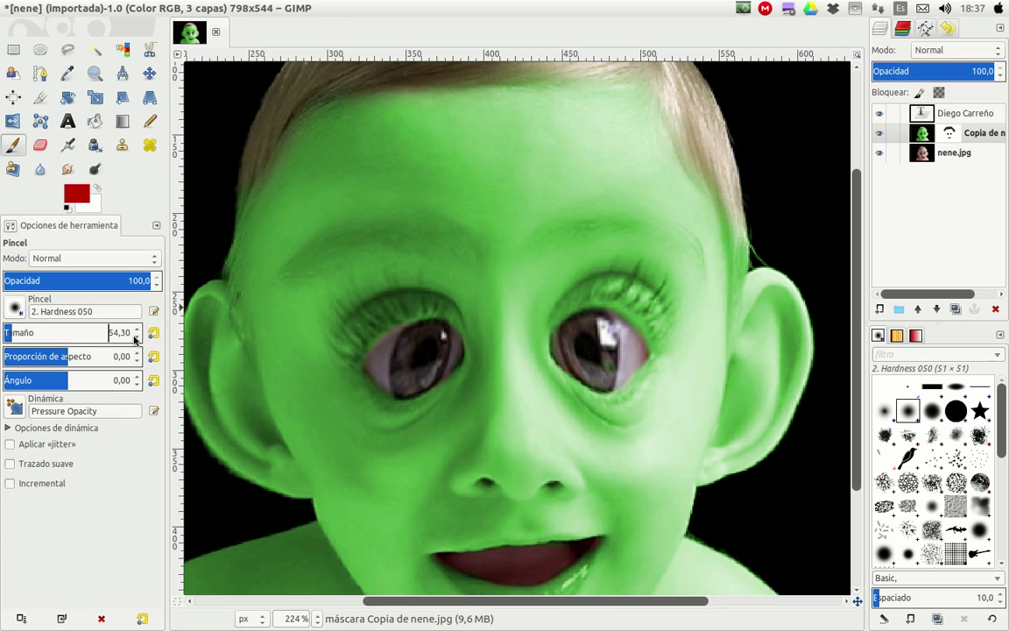
pyautogui.click(135, 339)
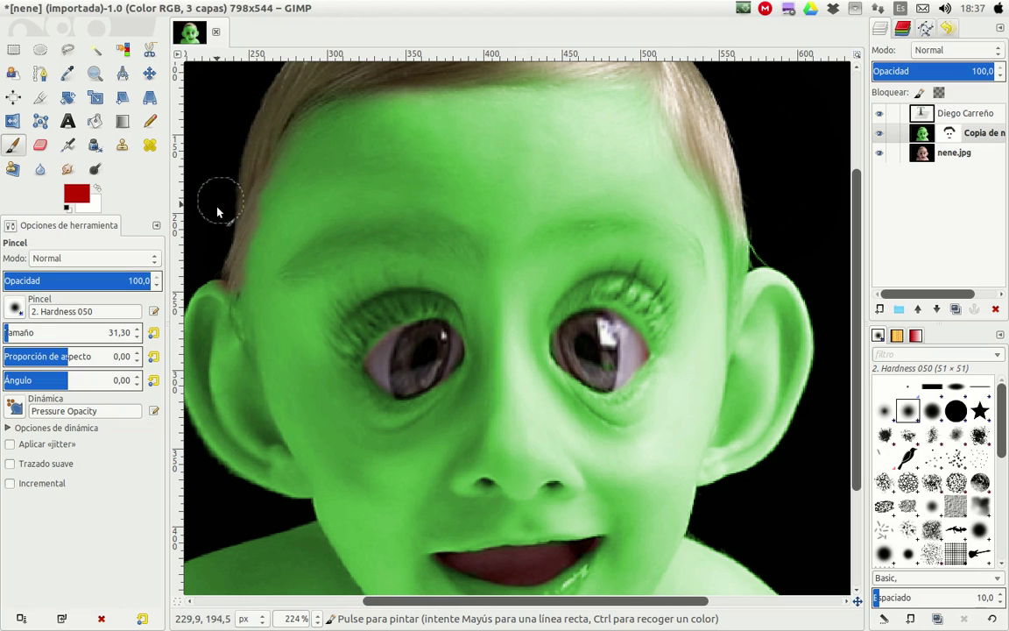
pyautogui.click(200, 315)
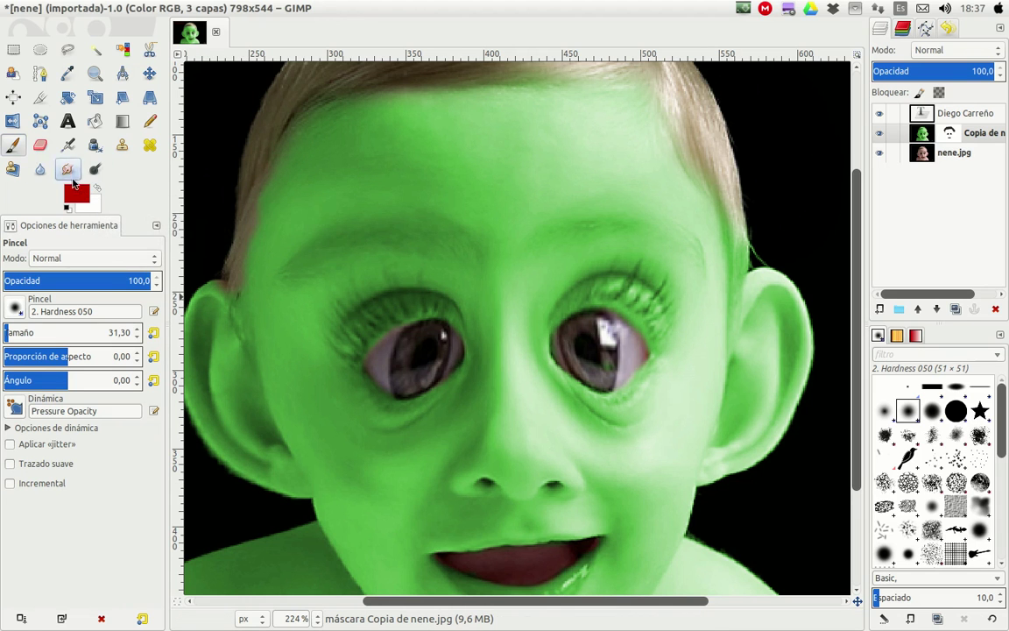
# Step: Set the foreground colour to black, then swap so white is in front
pyautogui.click(76, 194)
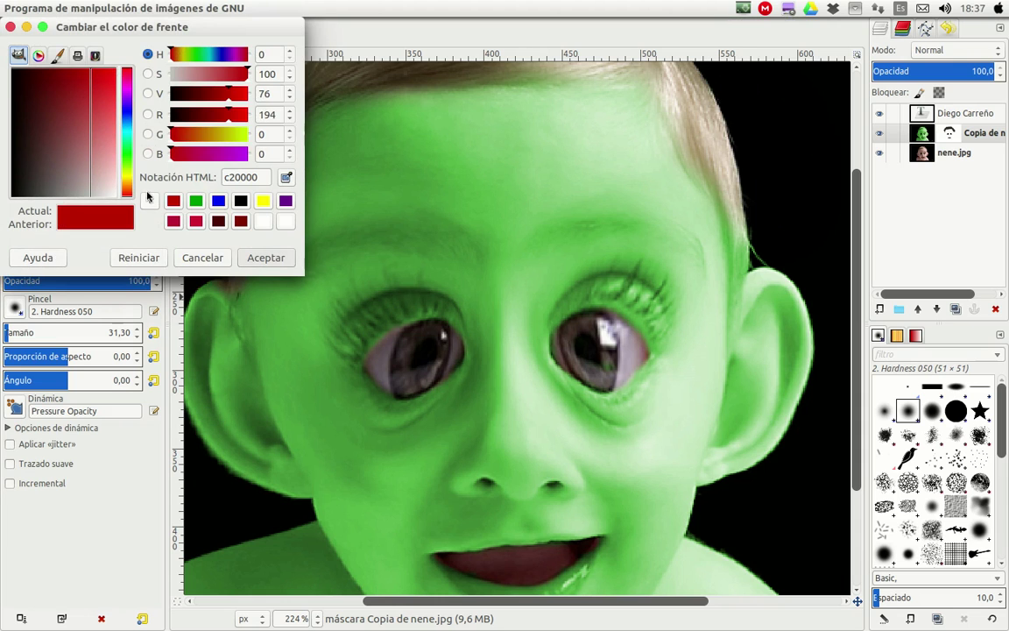
pyautogui.click(242, 202)
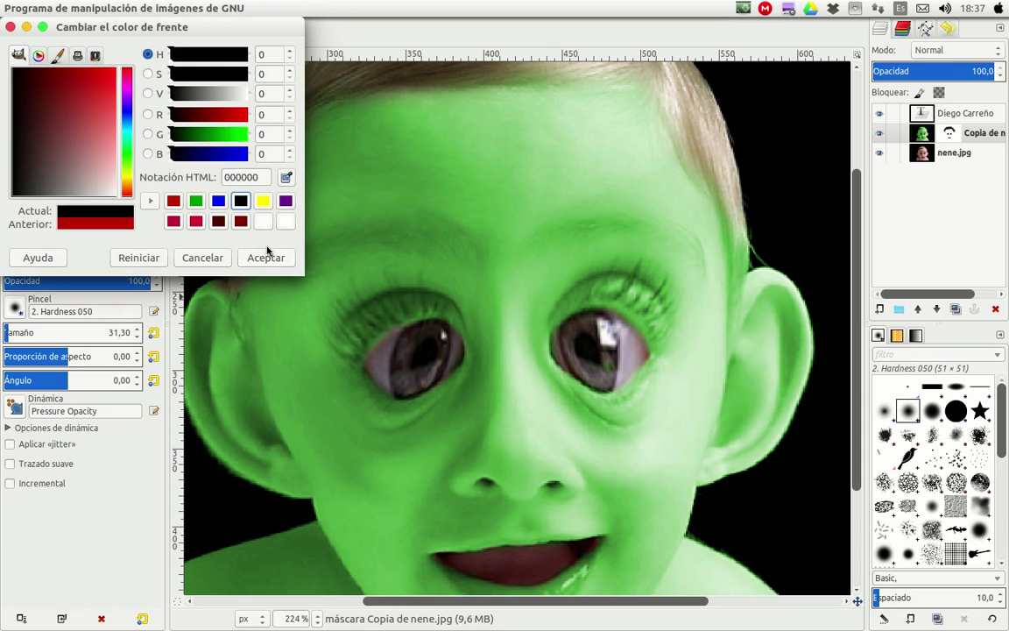
pyautogui.click(263, 258)
pyautogui.click(98, 190)
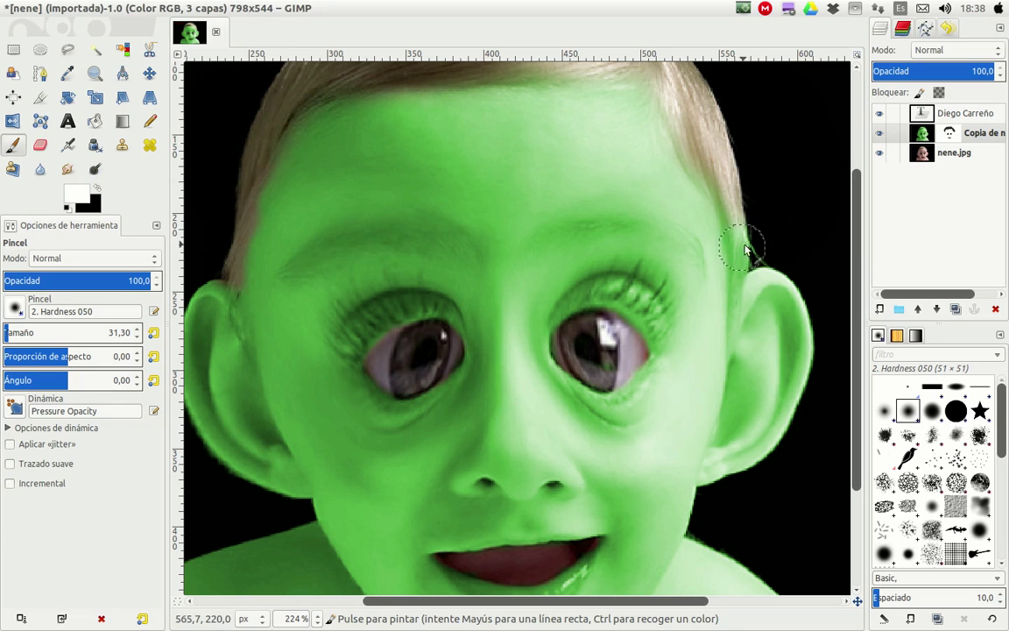
# Step: Paint black on the mask down the right hairline toward the ear
pyautogui.click(949, 134)
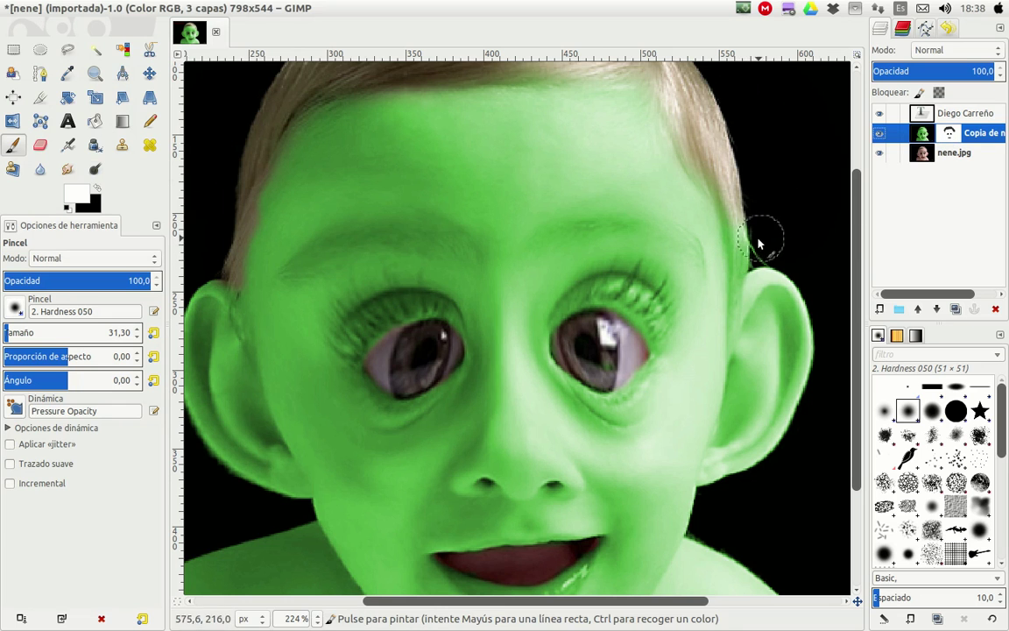
pyautogui.click(94, 187)
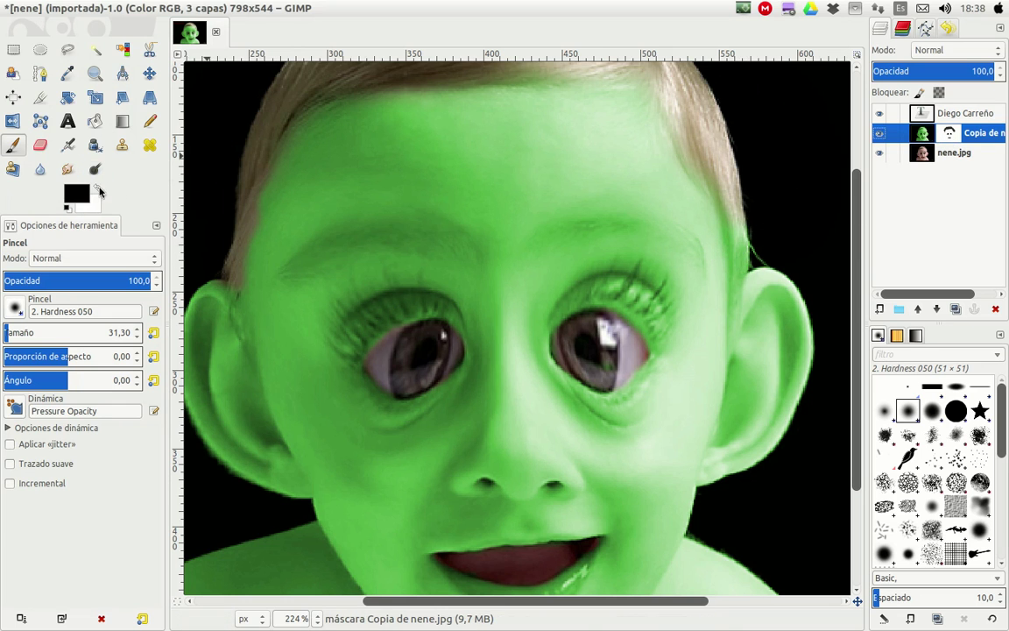
pyautogui.click(747, 238)
pyautogui.moveTo(738, 224)
pyautogui.mouseDown()
pyautogui.moveTo(753, 243)
pyautogui.moveTo(738, 295)
pyautogui.mouseUp()
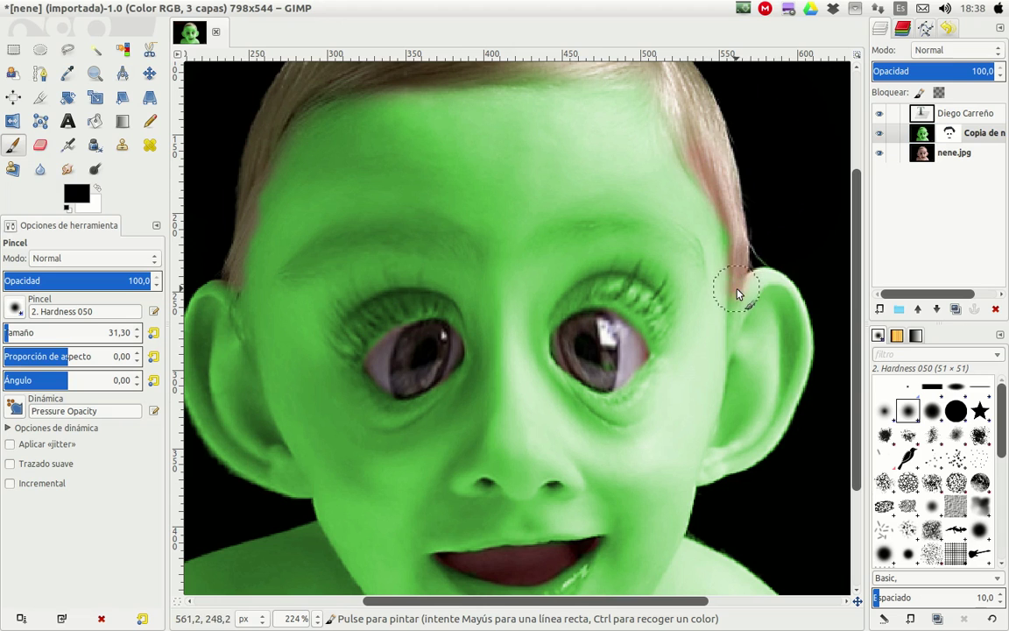
pyautogui.moveTo(734, 308); pyautogui.dragTo(738, 339)
# Step: Swap colours back to black, dab the right ear to reveal its colour, and pick the Zoom tool
pyautogui.click(98, 189)
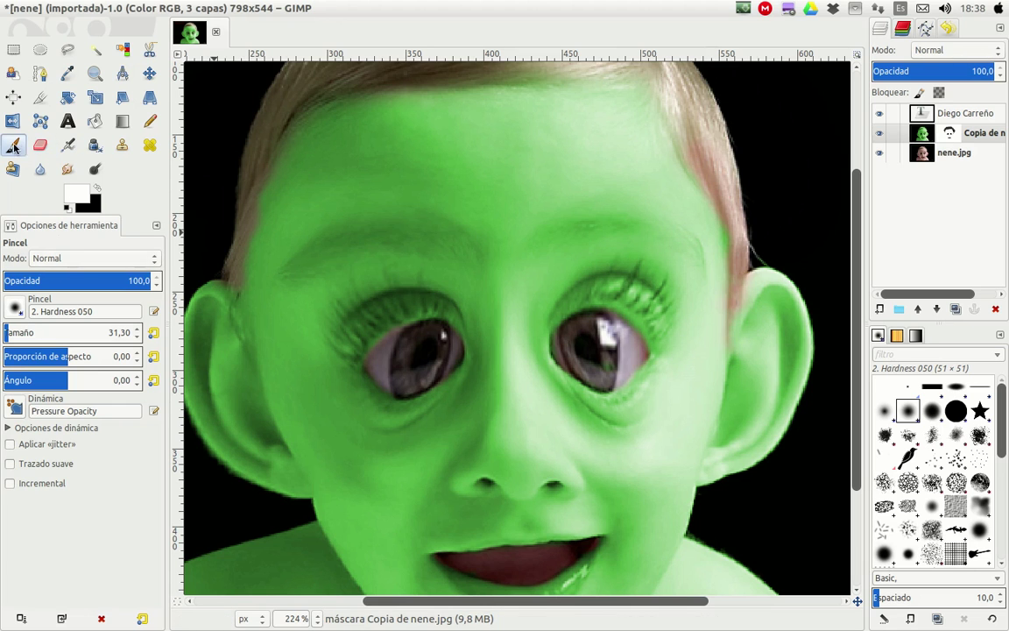
pyautogui.click(95, 189)
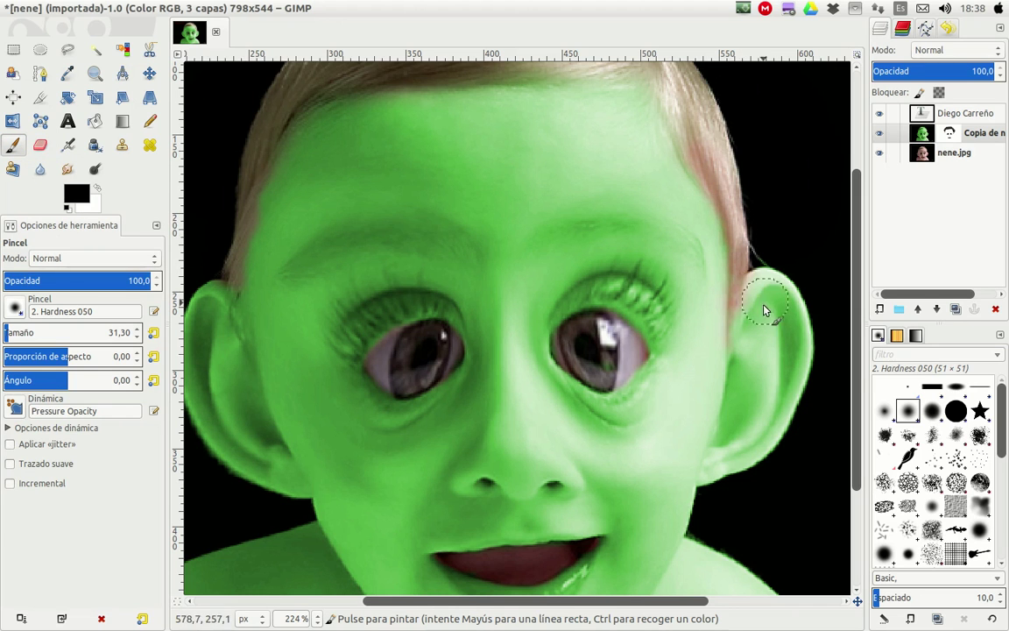
pyautogui.click(757, 337)
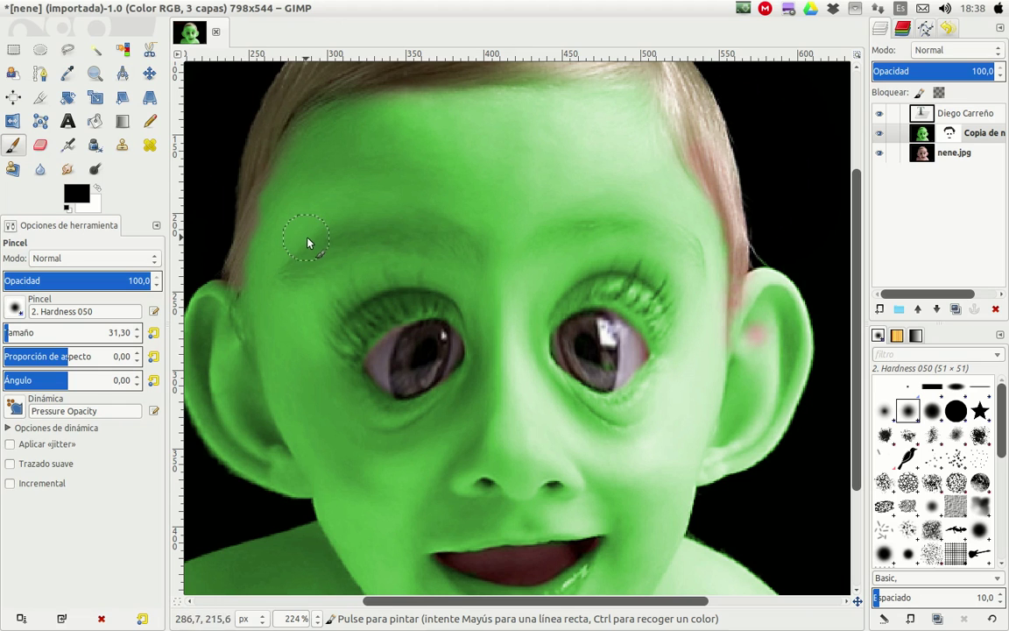
pyautogui.press('ctrl')
pyautogui.click(94, 74)
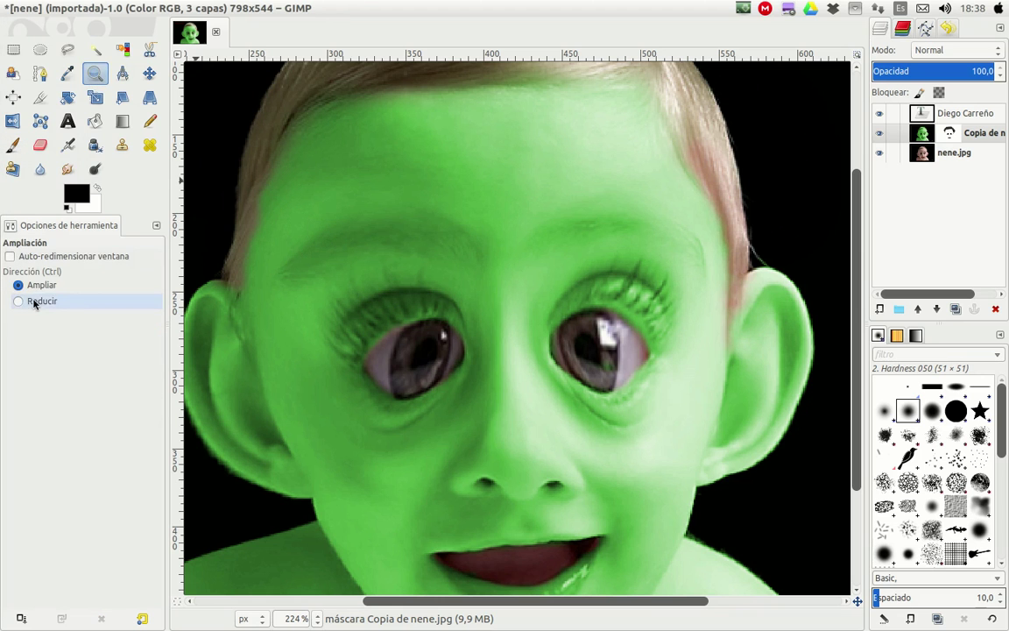
# Step: Set the Zoom tool to Reducir and zoom out to 100% to view the whole caricature
pyautogui.click(40, 301)
pyautogui.click(557, 360)
pyautogui.click(557, 360)
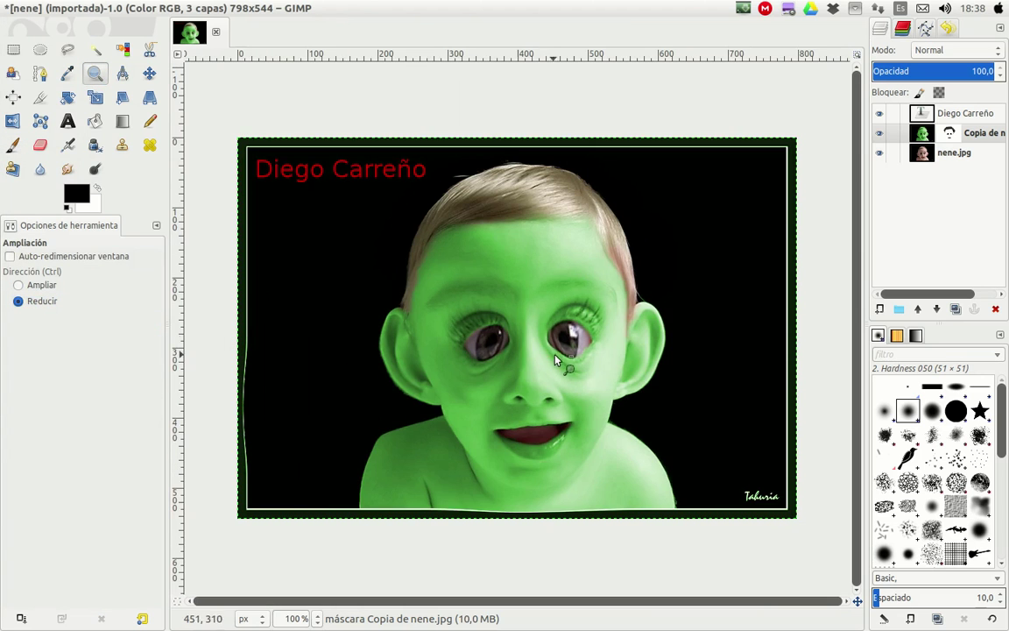